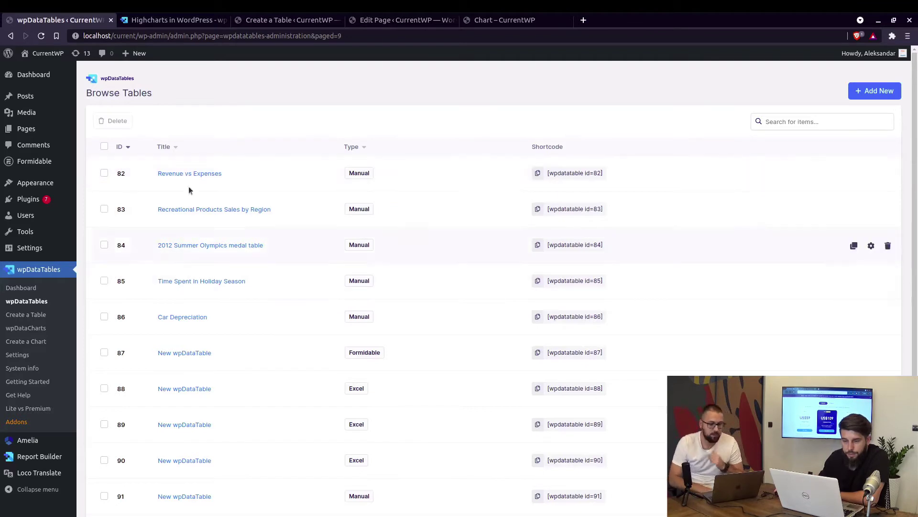
# Step: Open Revenue vs Expenses, Recreational Products and Olympics medal tables in new tabs, and Holiday Season here
pyautogui.middleClick(184, 173)
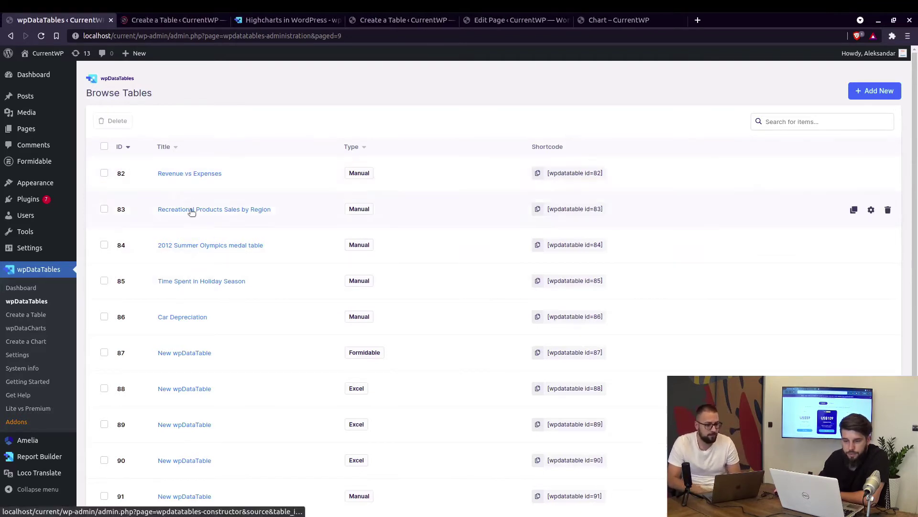
pyautogui.middleClick(213, 199)
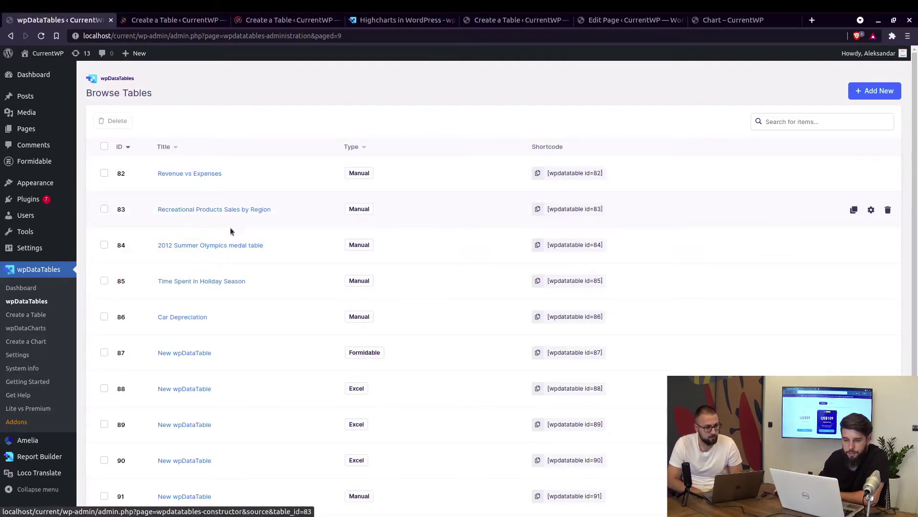
pyautogui.middleClick(201, 246)
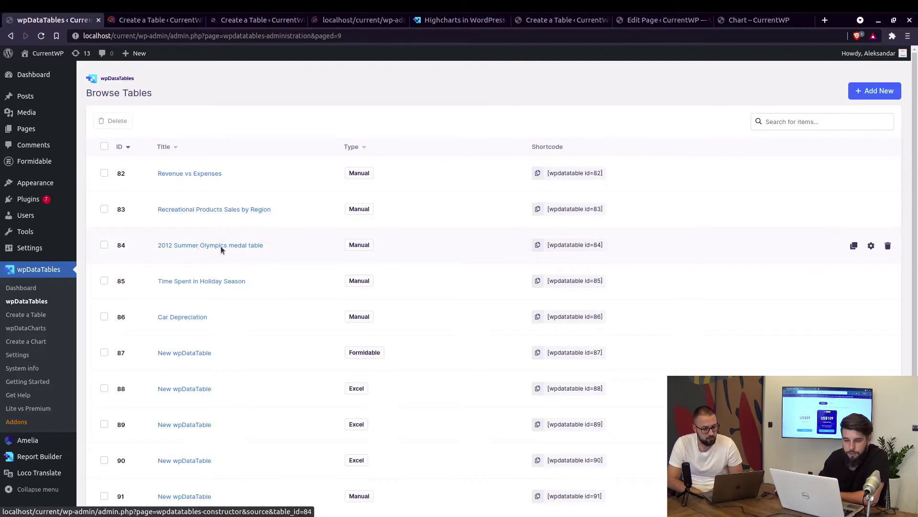
pyautogui.click(200, 282)
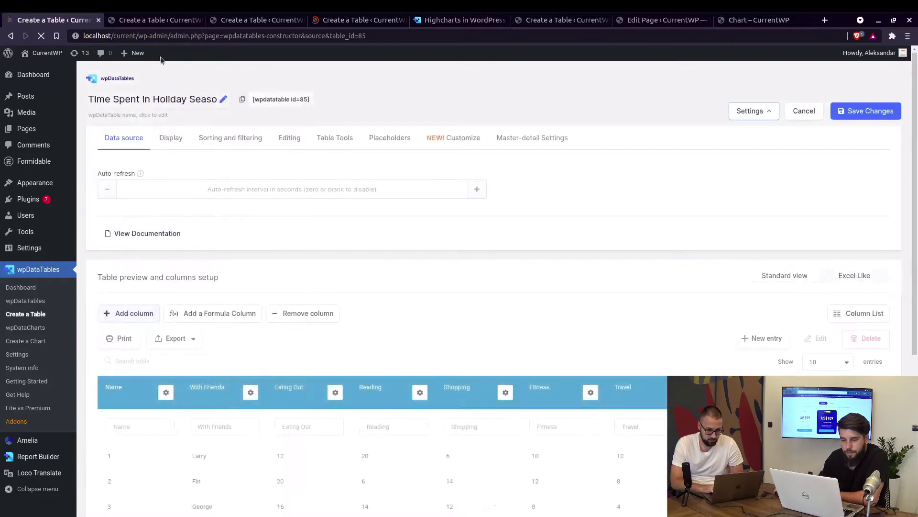
# Step: Look through each table's data, ending back on Time Spent in Holiday Season
pyautogui.scroll(-4, 265, 185)
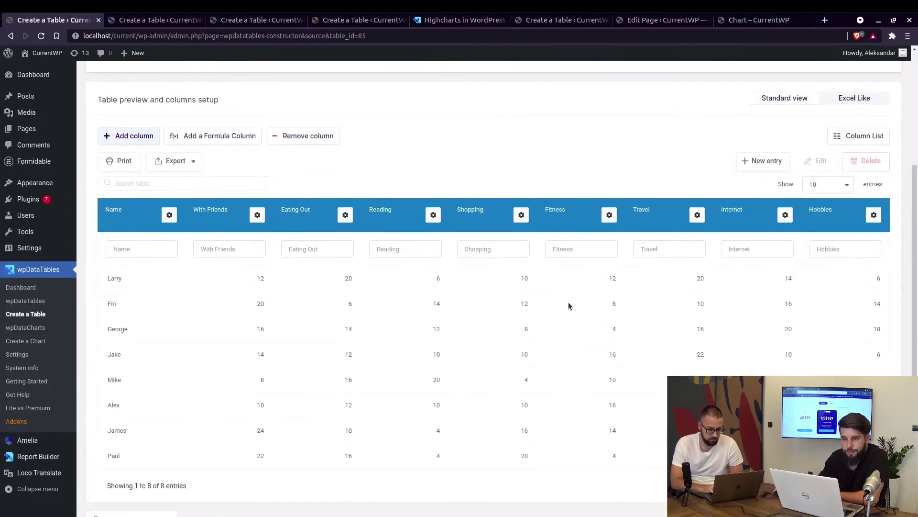
pyautogui.click(158, 19)
pyautogui.scroll(-3, 269, 267)
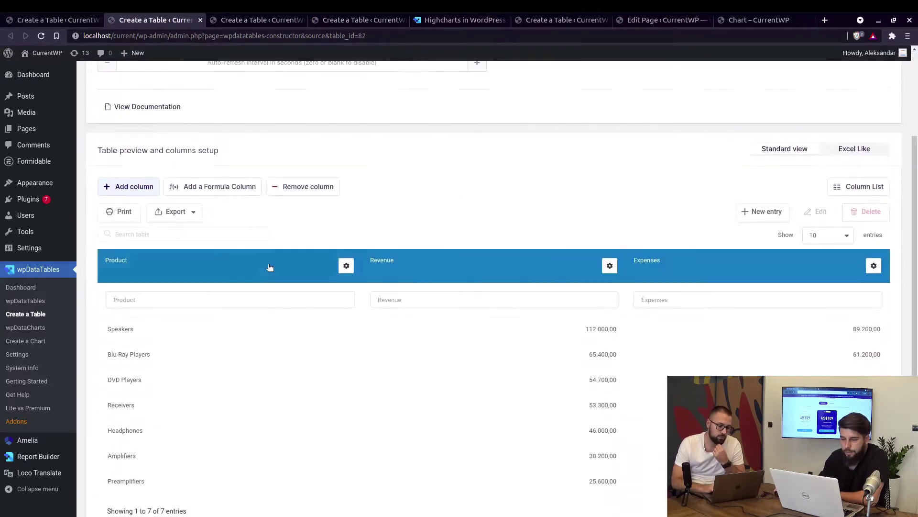
pyautogui.scroll(-2, 269, 267)
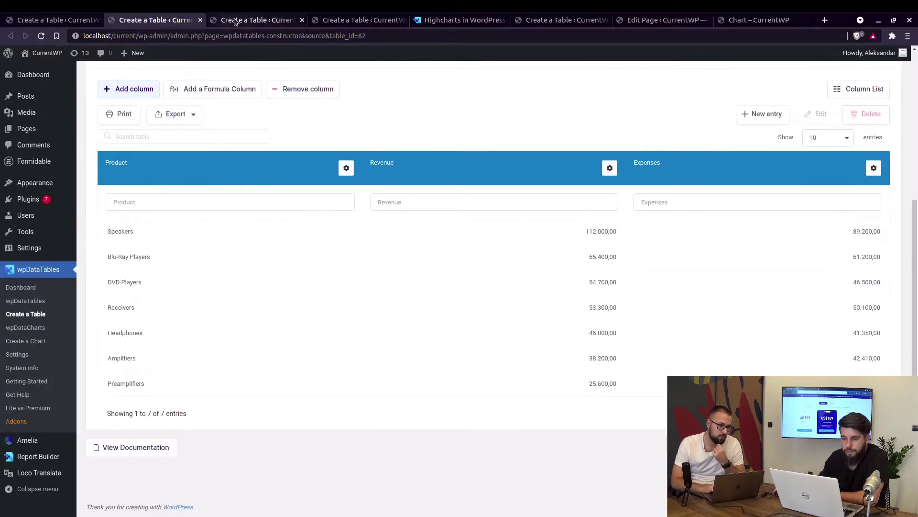
pyautogui.click(270, 18)
pyautogui.scroll(-4, 266, 216)
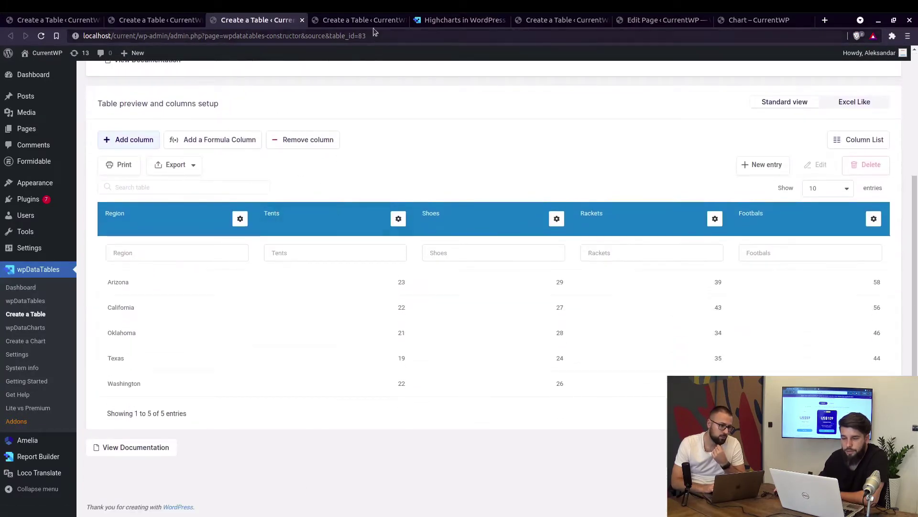
pyautogui.click(367, 20)
pyautogui.scroll(-5, 285, 233)
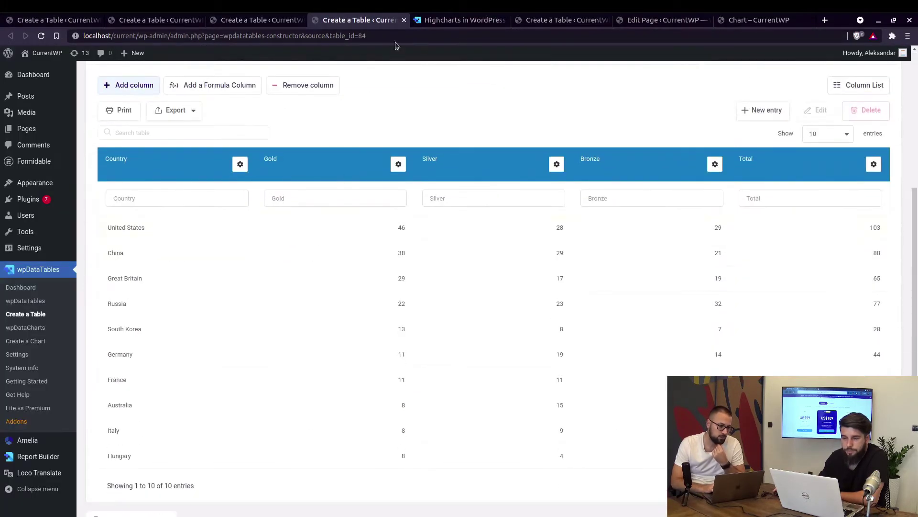
pyautogui.scroll(2, 375, 185)
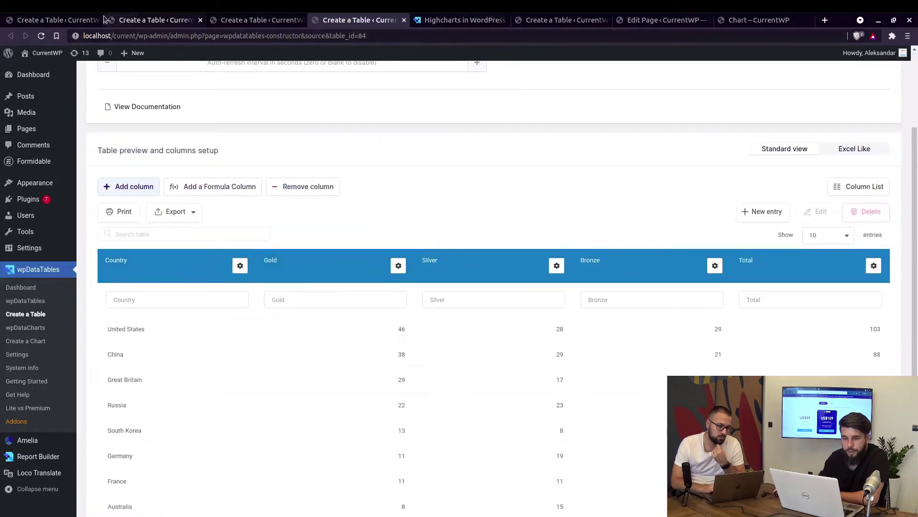
pyautogui.click(64, 20)
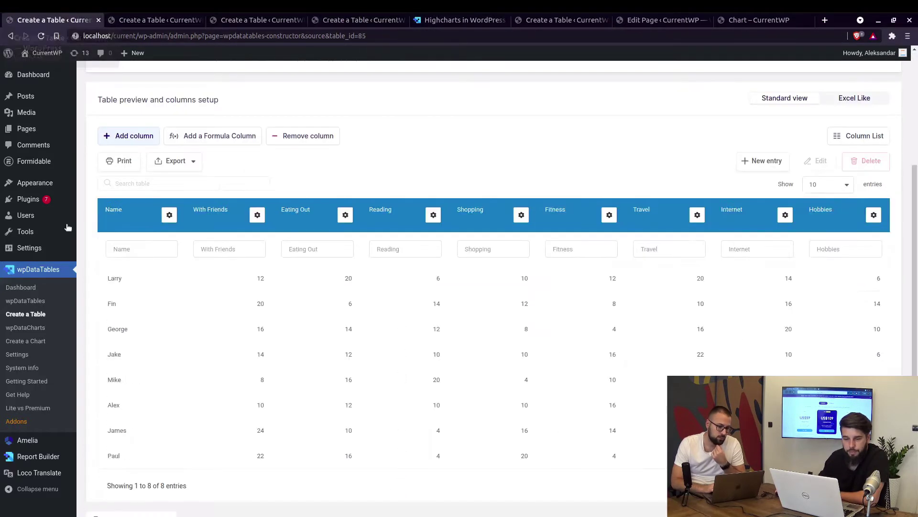
# Step: Open the Create a Chart wizard in a new tab and name the chart 'Holiday Season'
pyautogui.middleClick(33, 342)
pyautogui.click(151, 24)
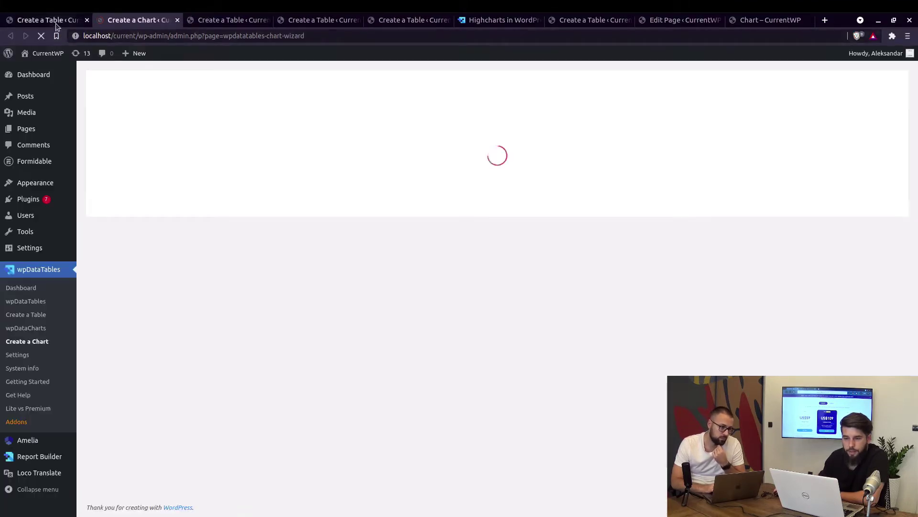
pyautogui.click(56, 22)
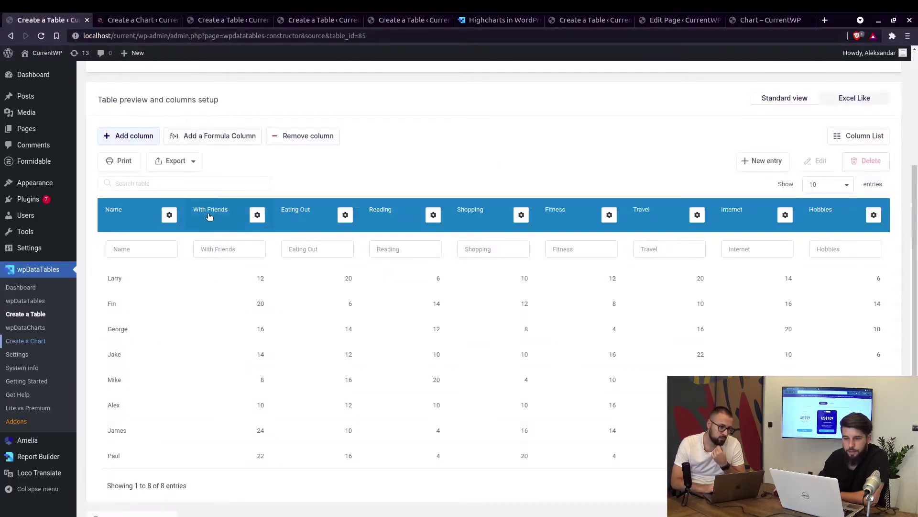
pyautogui.scroll(4, 209, 216)
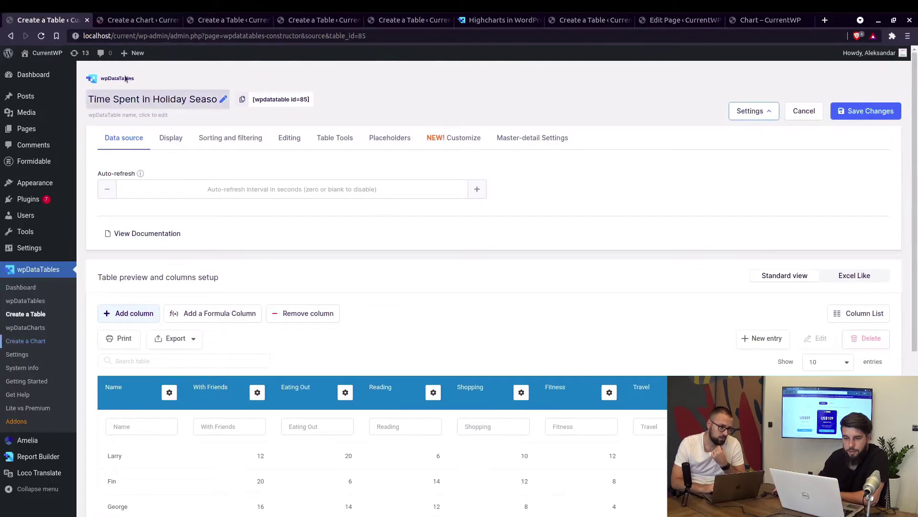
pyautogui.click(121, 24)
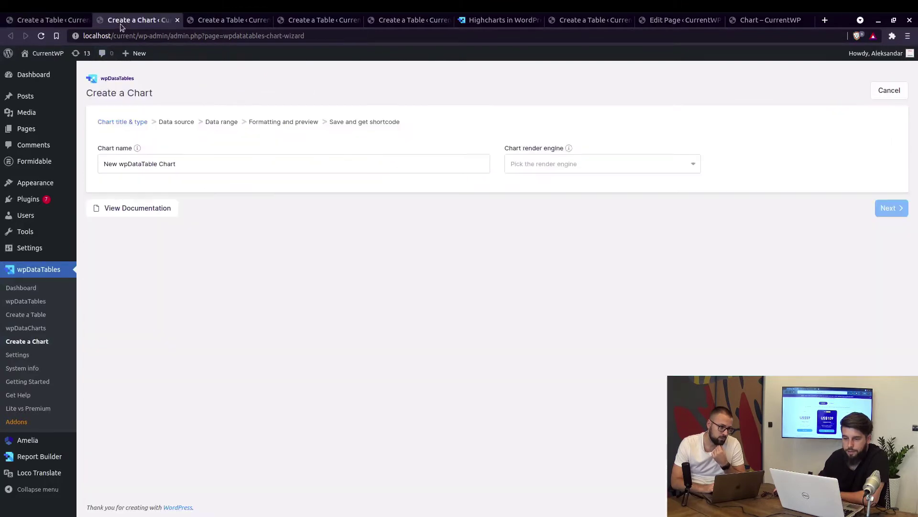
pyautogui.tripleClick(442, 169)
pyautogui.write('Ho')
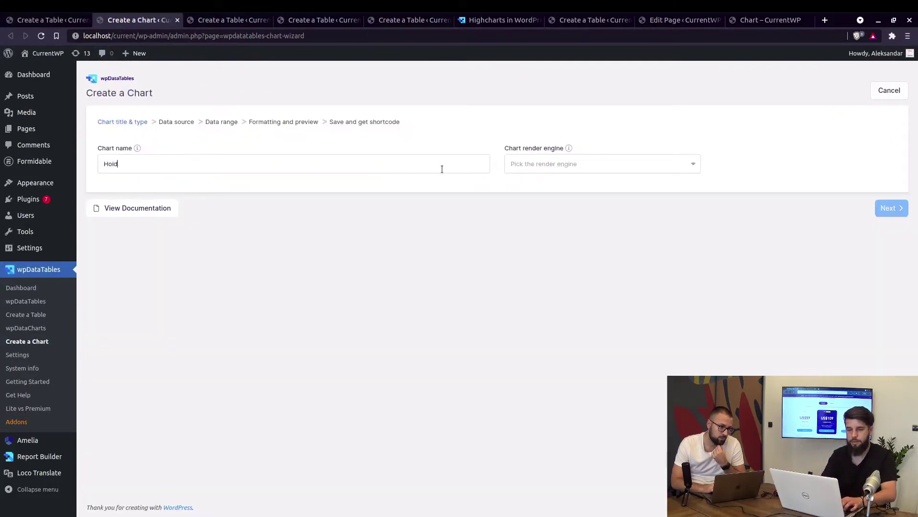
pyautogui.write('liday Season')
pyautogui.click(527, 167)
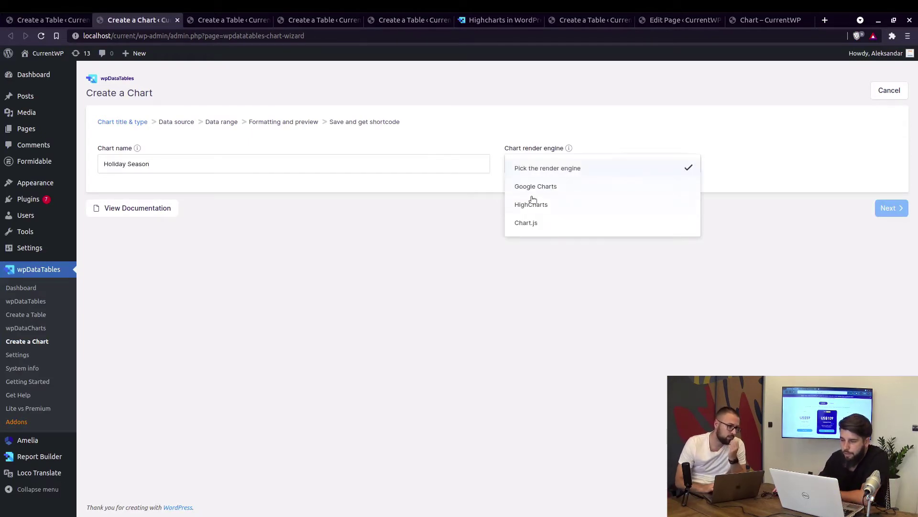
# Step: Choose HighCharts as render engine and Pie as the chart type
pyautogui.click(543, 205)
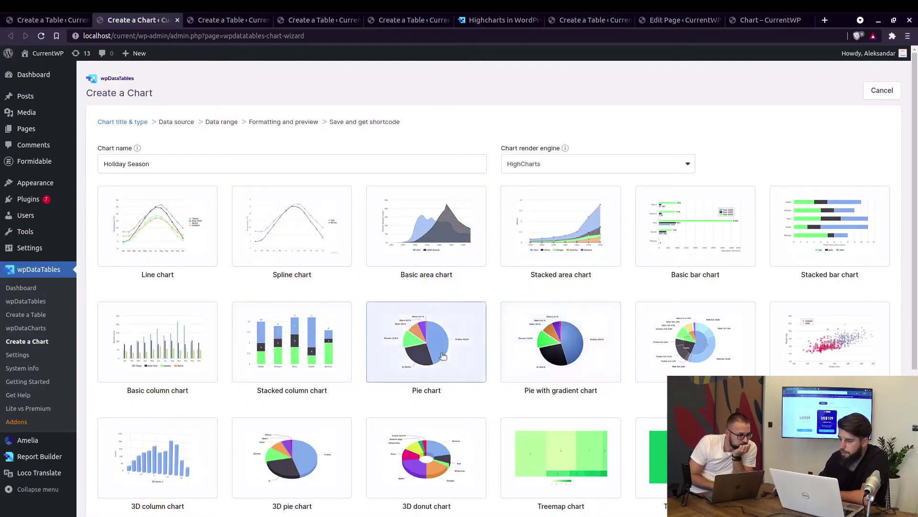
pyautogui.click(459, 345)
pyautogui.scroll(-1, 545, 285)
pyautogui.scroll(-3, 557, 280)
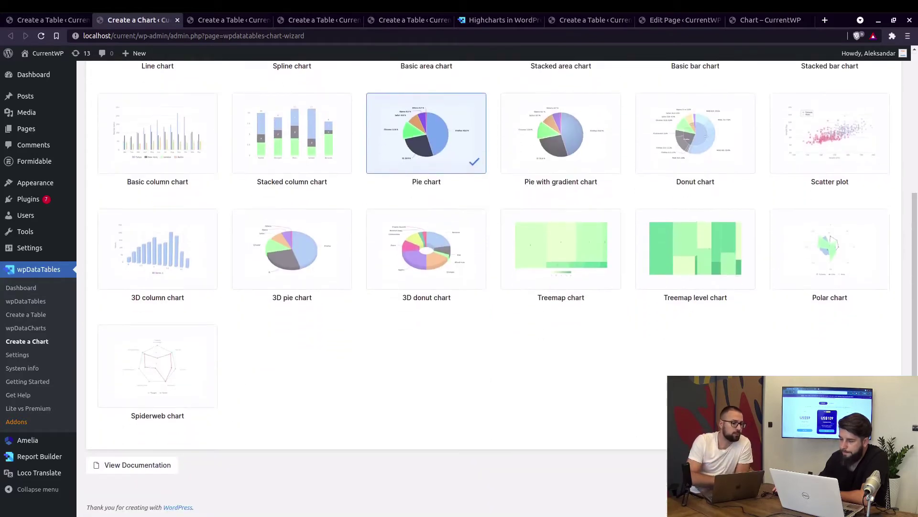
pyautogui.click(891, 463)
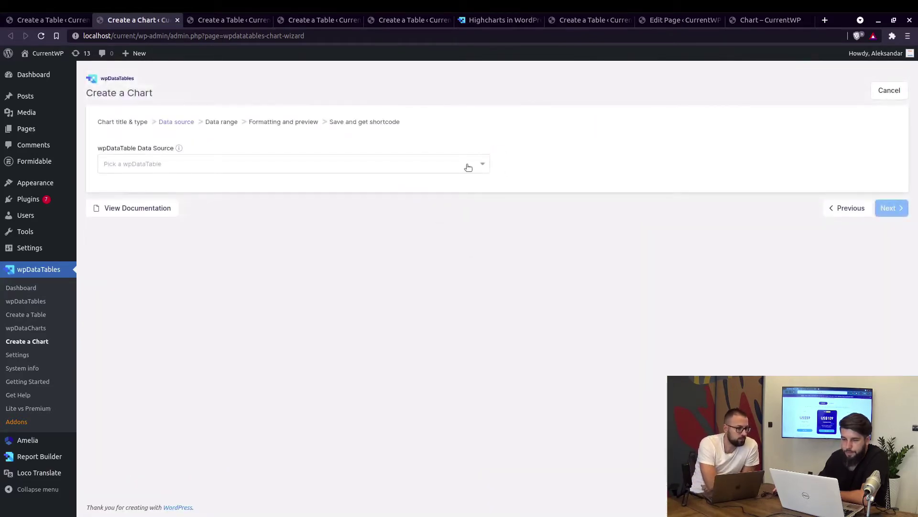
# Step: Select Time Spent in Holiday Season as the chart's data source
pyautogui.click(459, 165)
pyautogui.scroll(-20, 470, 383)
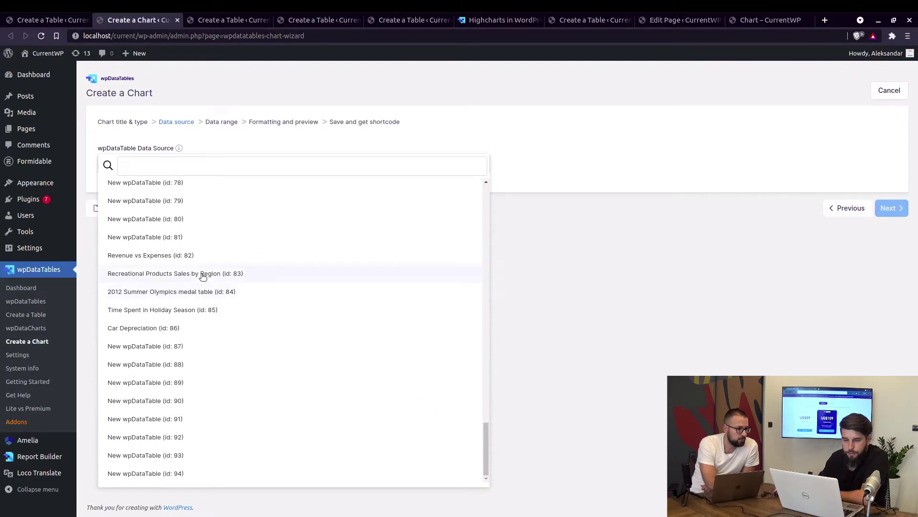
pyautogui.click(203, 275)
pyautogui.click(171, 166)
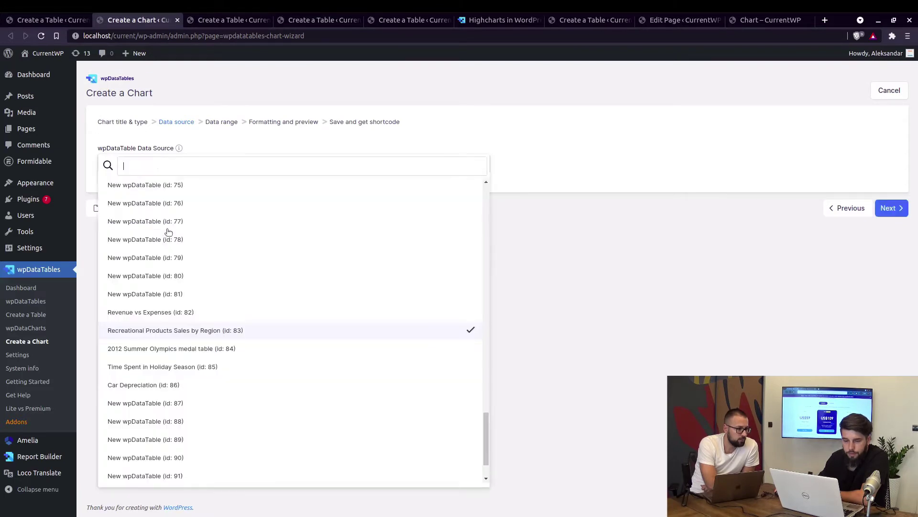
pyautogui.click(176, 368)
pyautogui.click(885, 208)
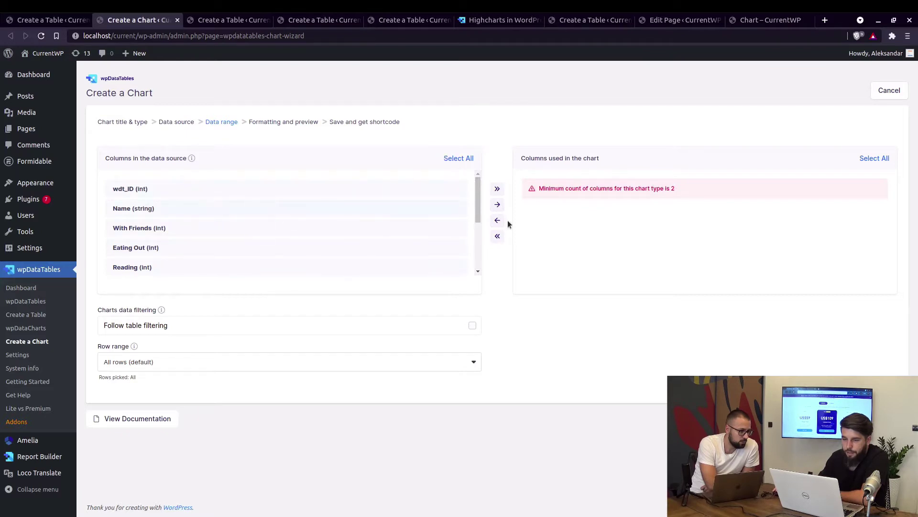
# Step: Use only the Name and Travel columns and enable Follow table filtering
pyautogui.click(497, 204)
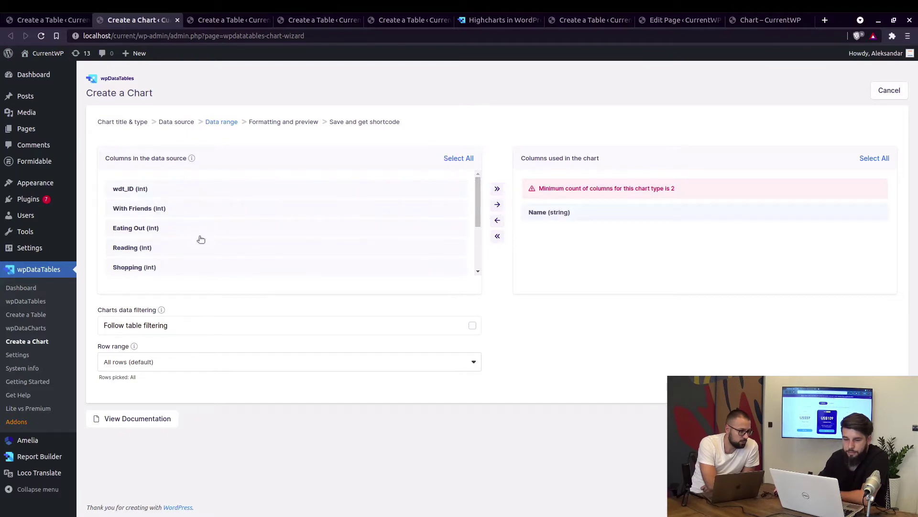
pyautogui.scroll(-3, 201, 239)
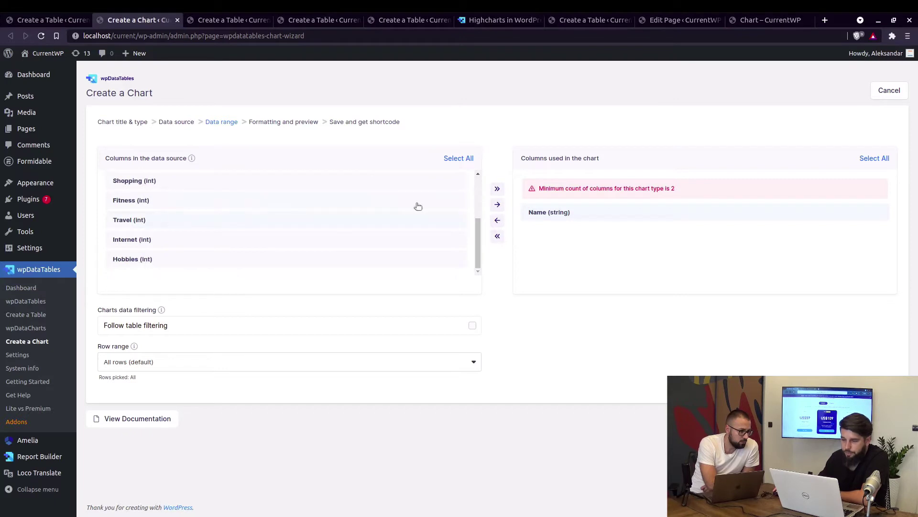
pyautogui.click(496, 206)
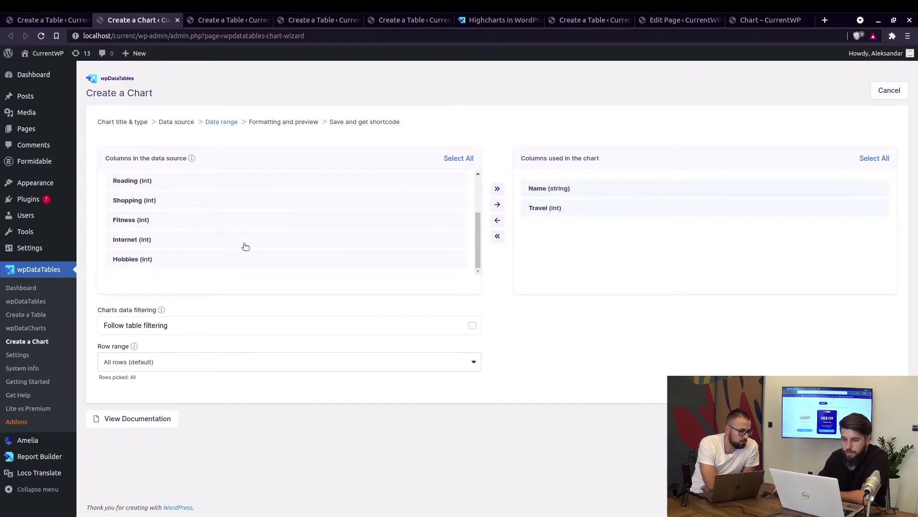
pyautogui.click(497, 207)
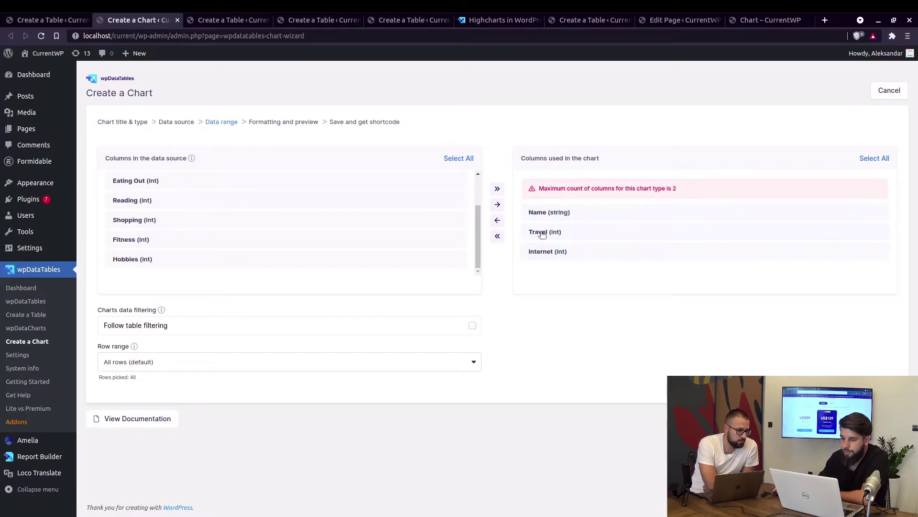
pyautogui.click(498, 221)
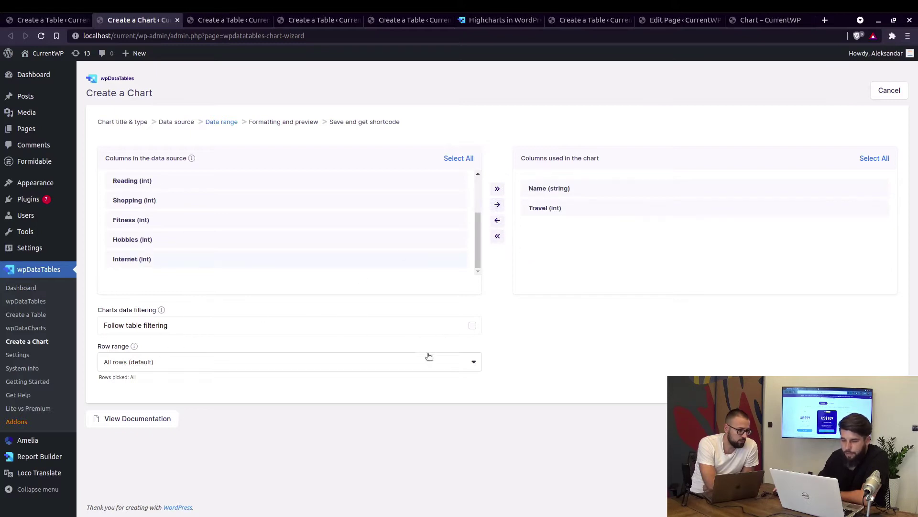
pyautogui.click(472, 326)
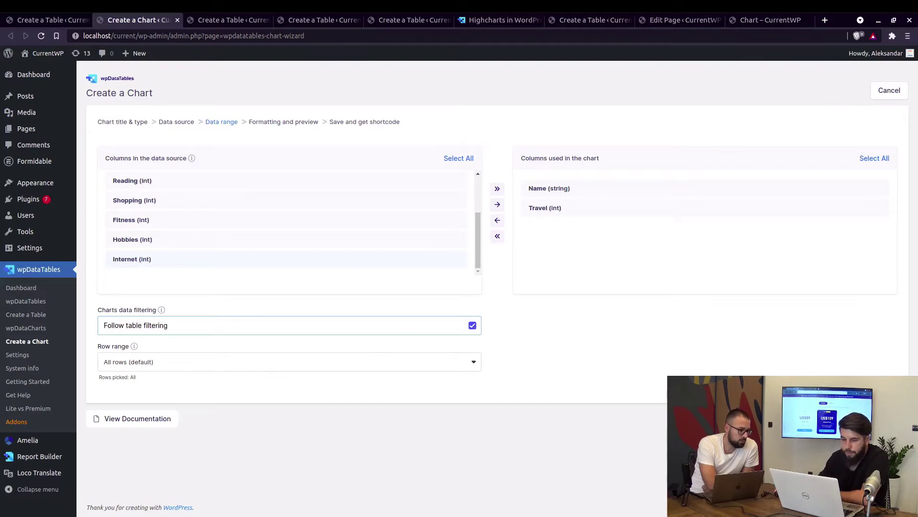
# Step: Reach Formatting and preview and leave the title alignment at Center after trying Left
pyautogui.click(883, 418)
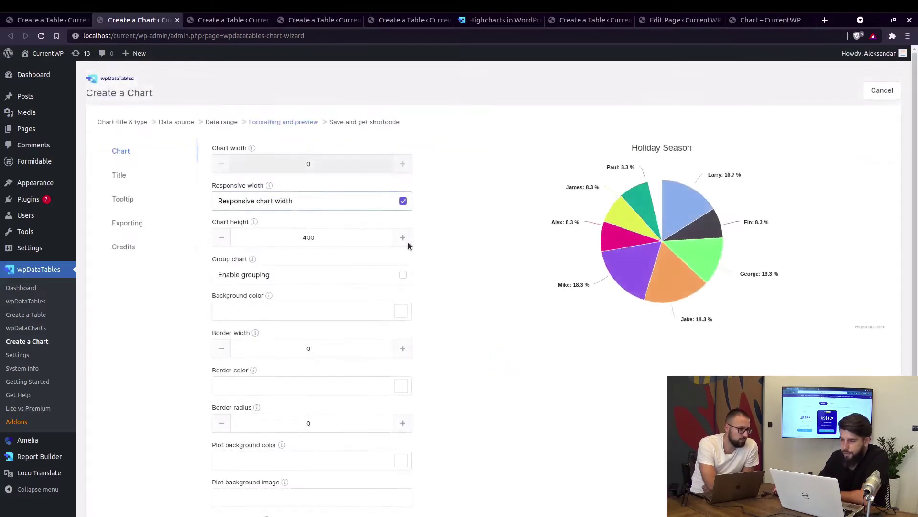
pyautogui.moveTo(685, 264)
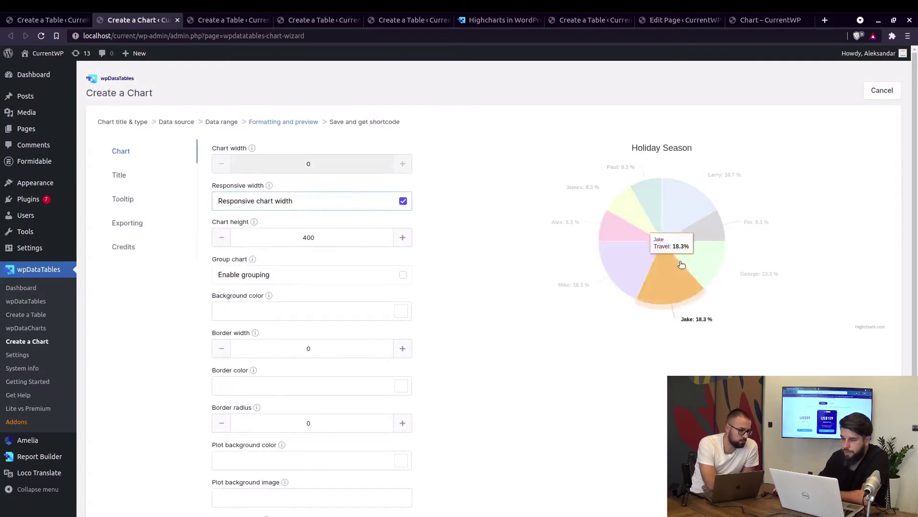
pyautogui.scroll(-3, 432, 294)
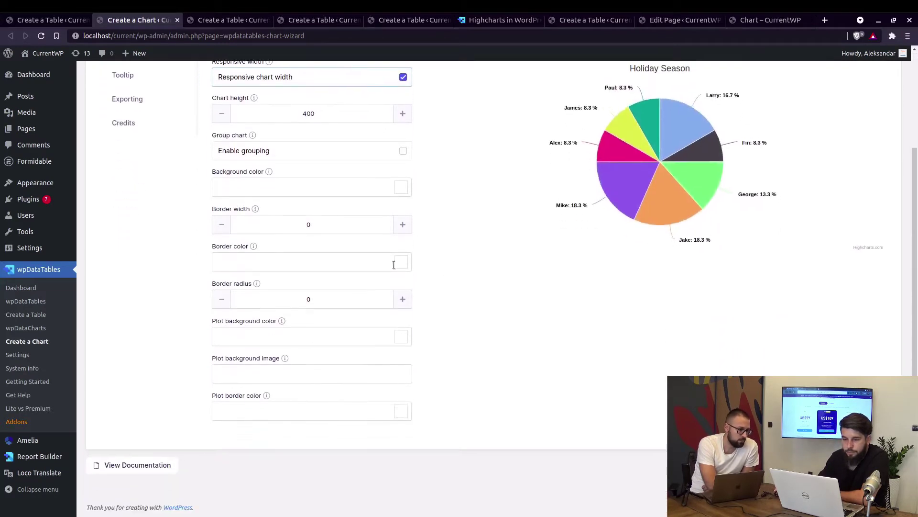
pyautogui.scroll(3, 312, 194)
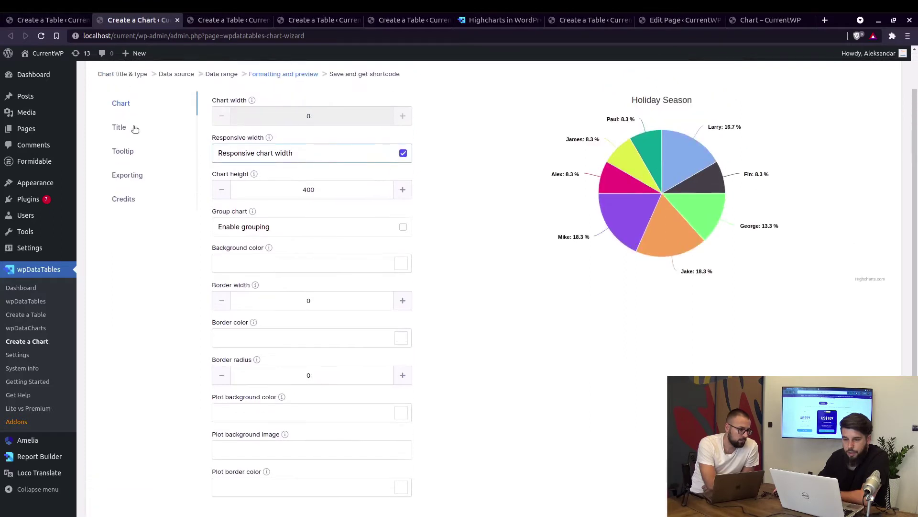
pyautogui.click(144, 125)
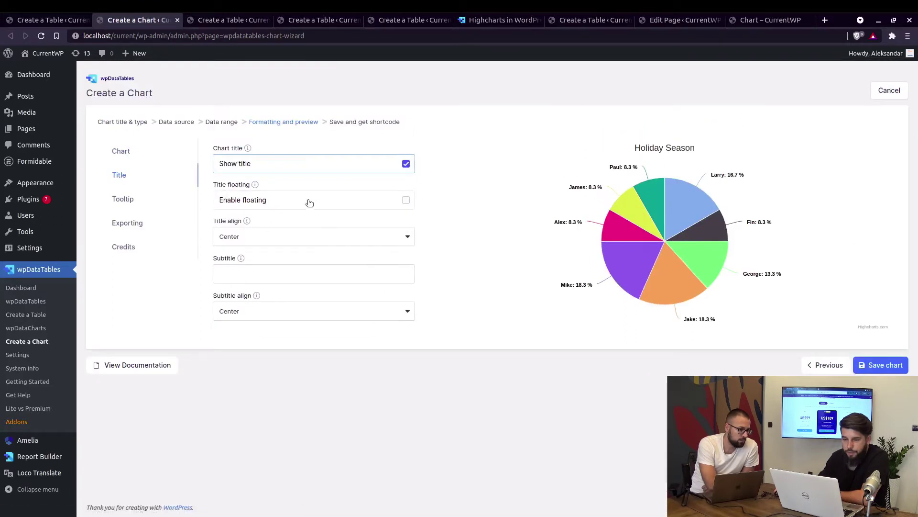
pyautogui.click(286, 232)
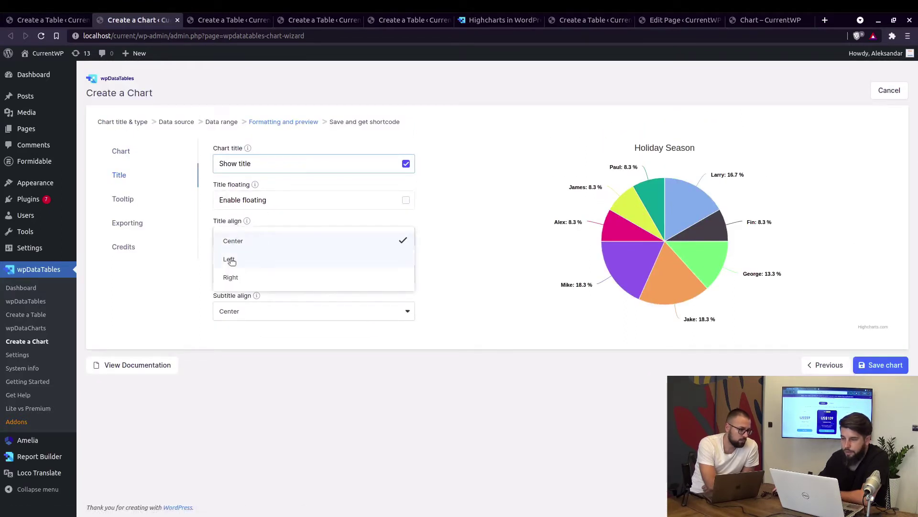
pyautogui.press('Return')
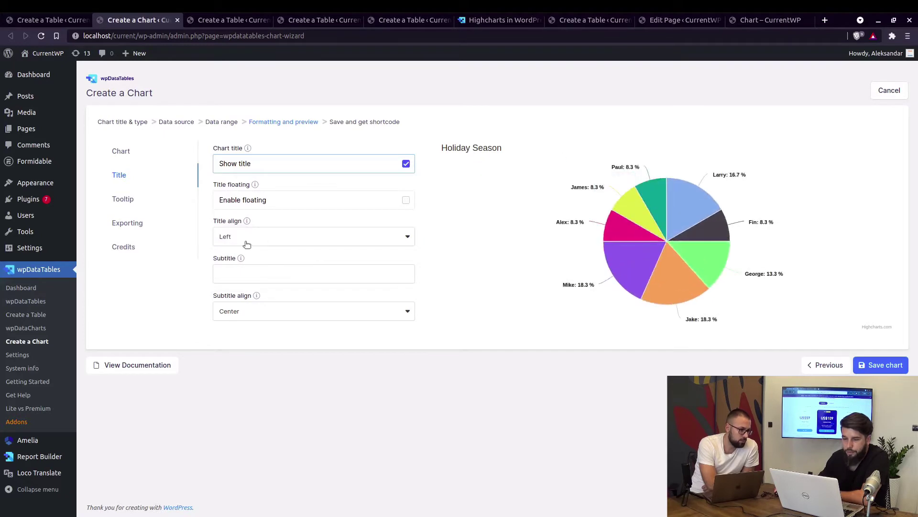
pyautogui.click(245, 242)
pyautogui.click(254, 240)
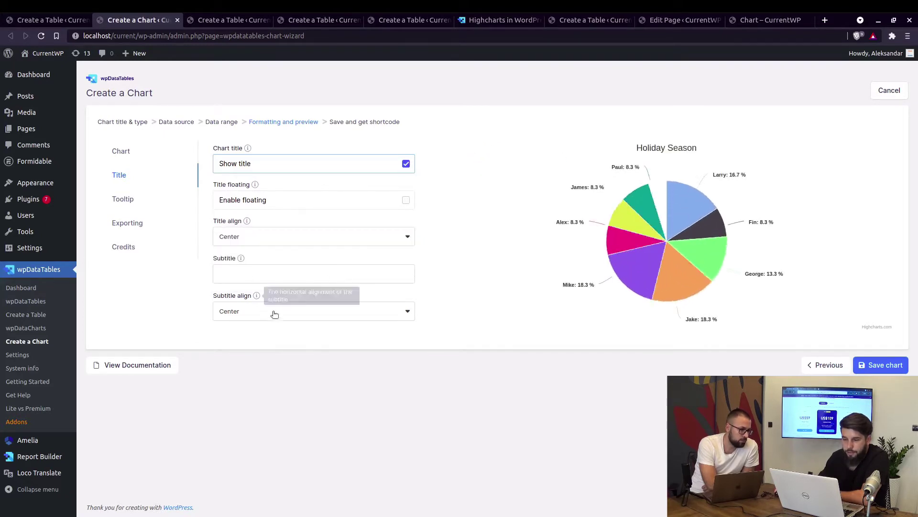
# Step: Enable Export chart in the Exporting settings and check the export menu in the preview
pyautogui.click(133, 199)
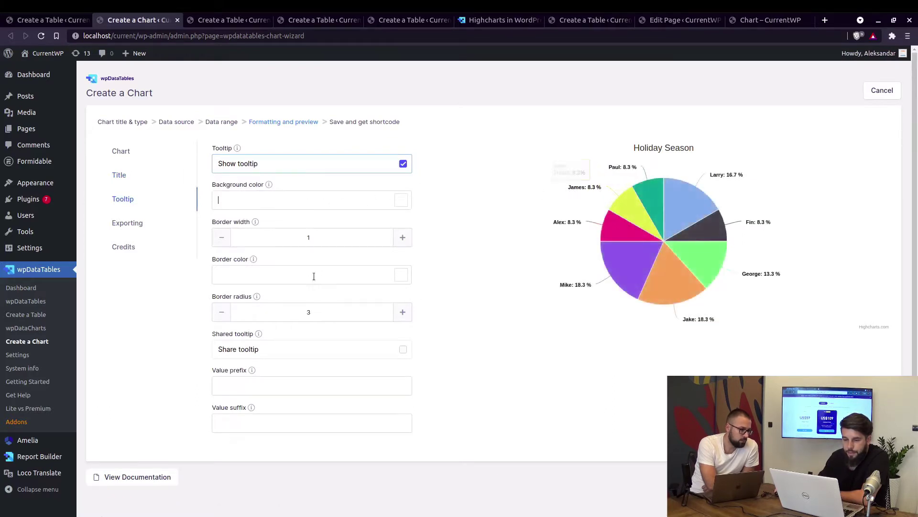
pyautogui.click(132, 221)
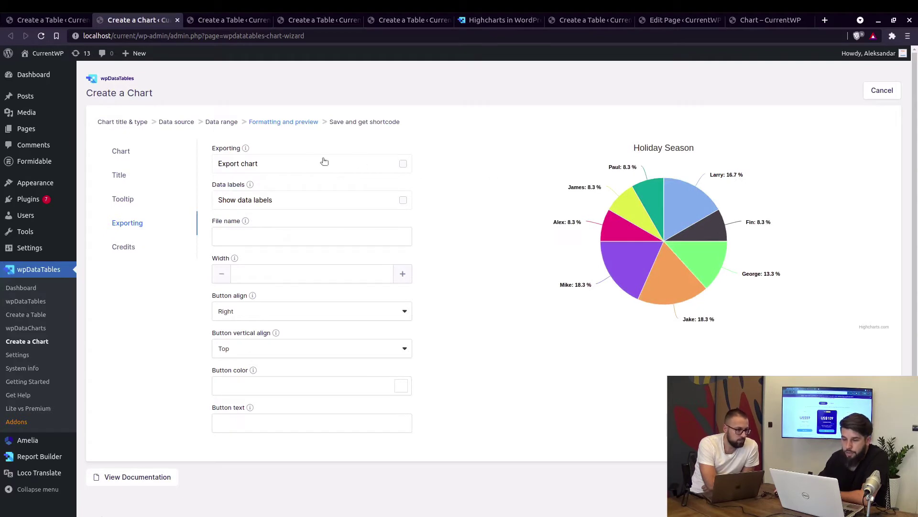
pyautogui.click(403, 164)
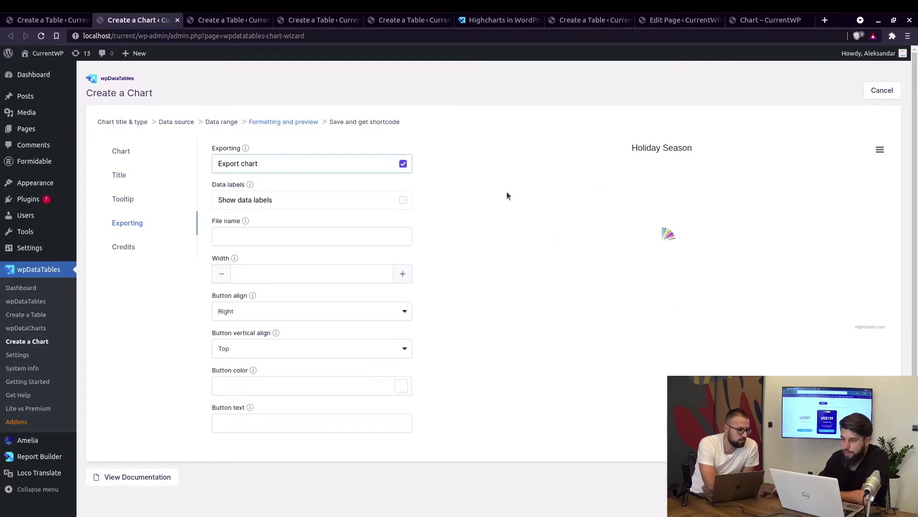
pyautogui.click(881, 152)
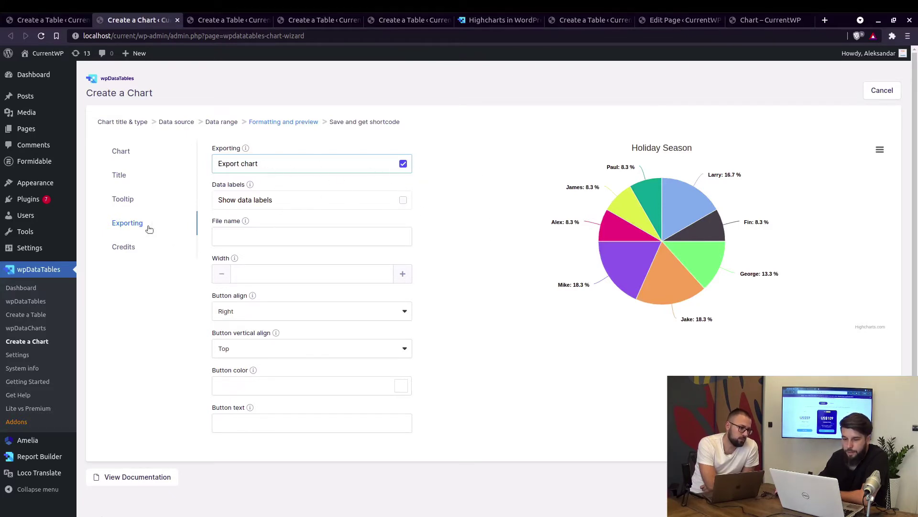
# Step: Keep the Highcharts credit shown in the Credits settings
pyautogui.click(124, 247)
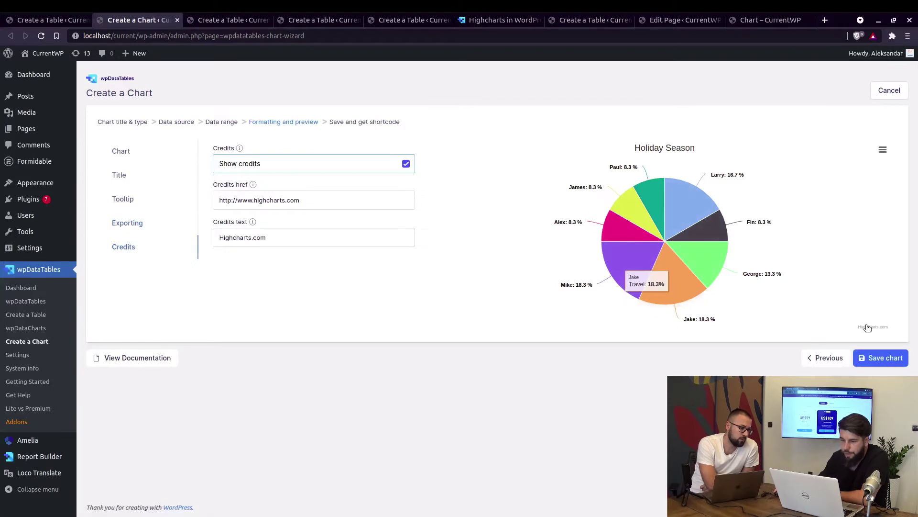
pyautogui.click(406, 165)
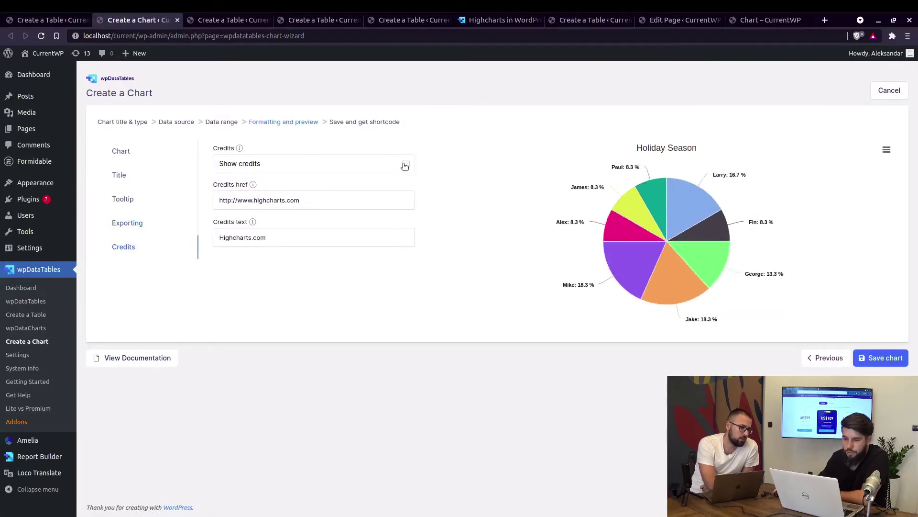
pyautogui.click(406, 165)
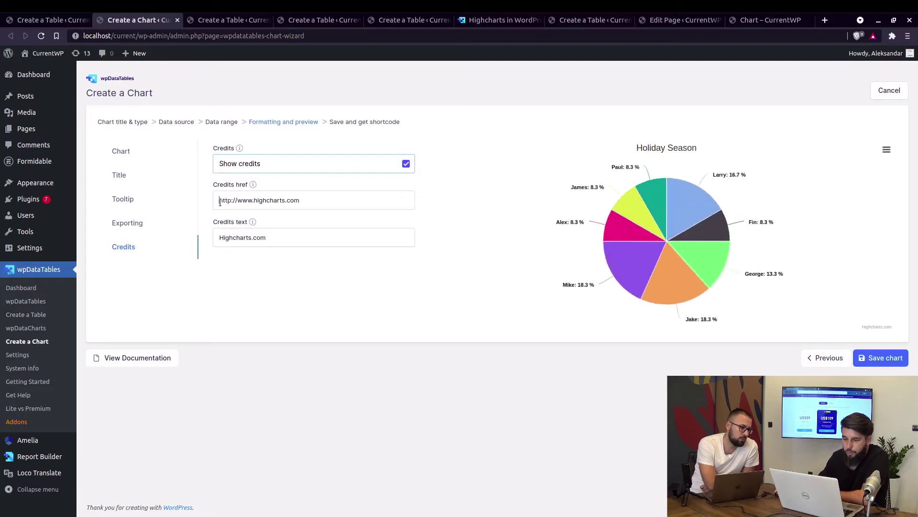
pyautogui.moveTo(219, 200); pyautogui.dragTo(311, 204)
pyautogui.click(311, 204)
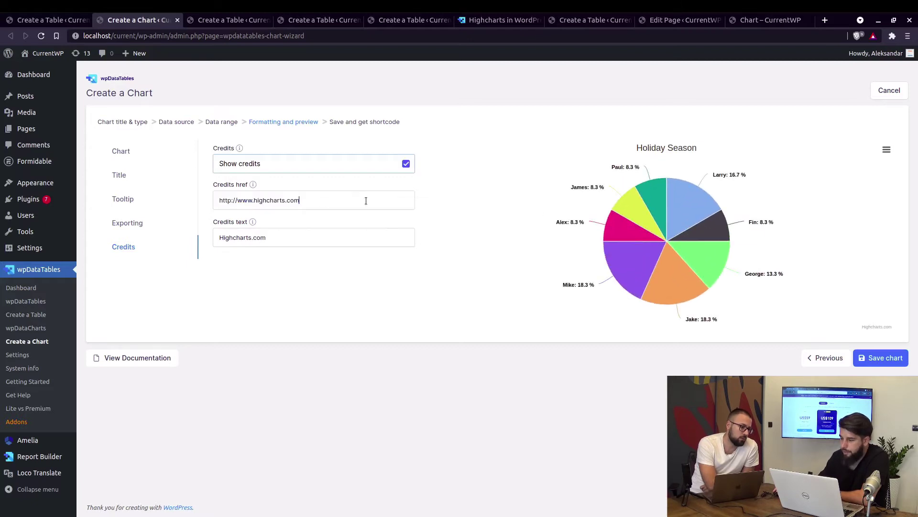
# Step: Save the chart and copy its shortcode [wpdatachart id=8] for the Chart page
pyautogui.click(872, 360)
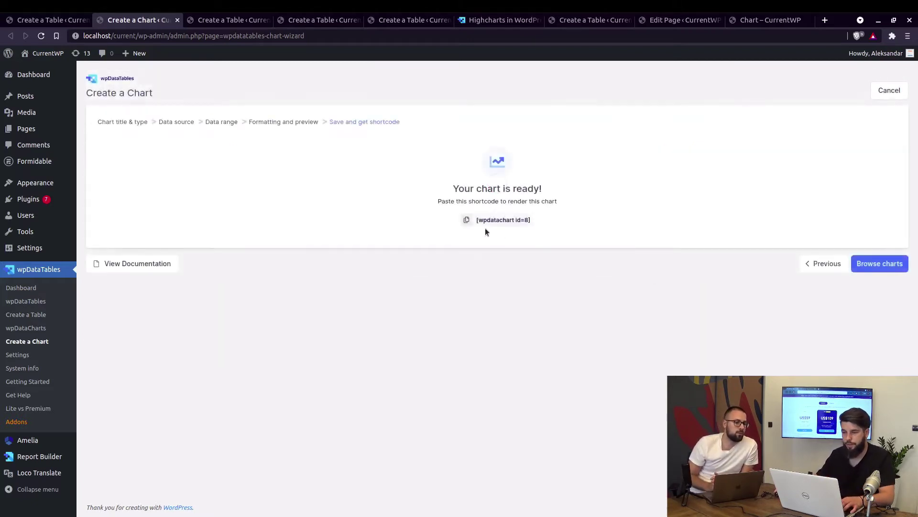
pyautogui.click(468, 221)
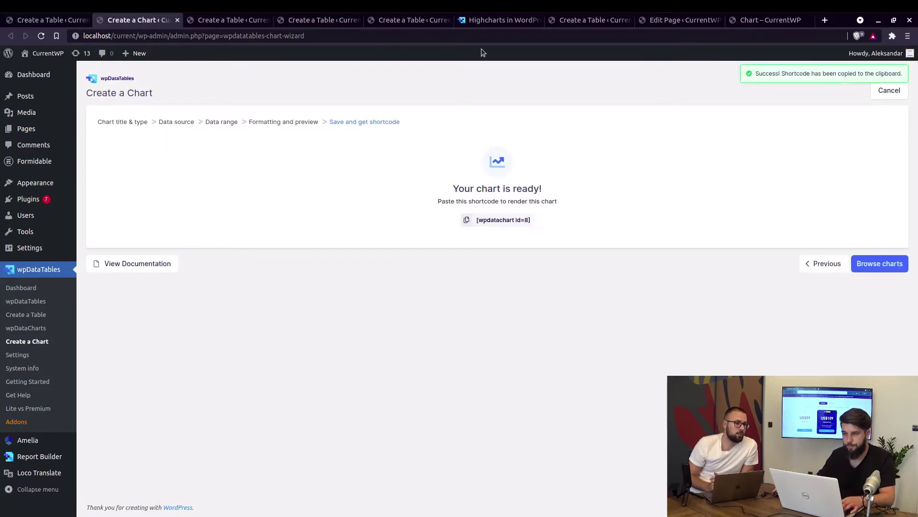
pyautogui.click(661, 22)
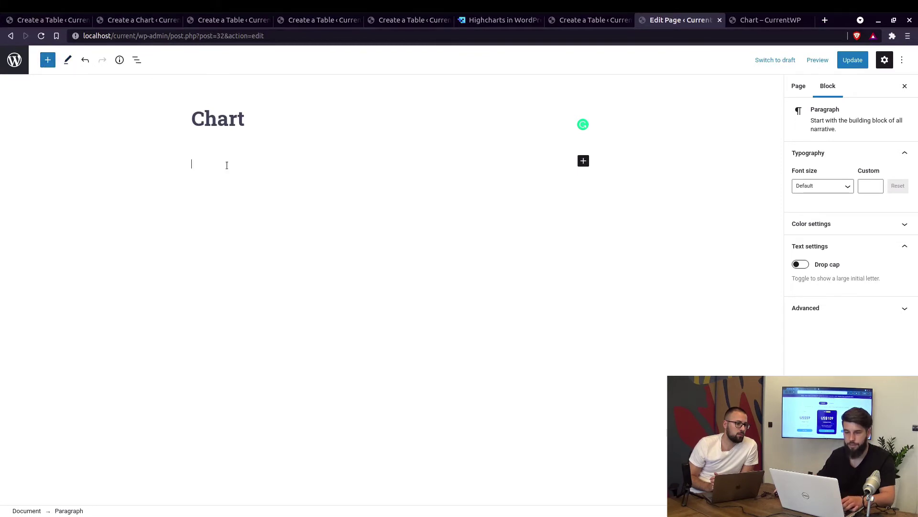
# Step: Try adding the chart via pasted shortcode and a wpDataCharts block, then reload the editor
pyautogui.hotkey('ctrl', 'v')
pyautogui.click(226, 138)
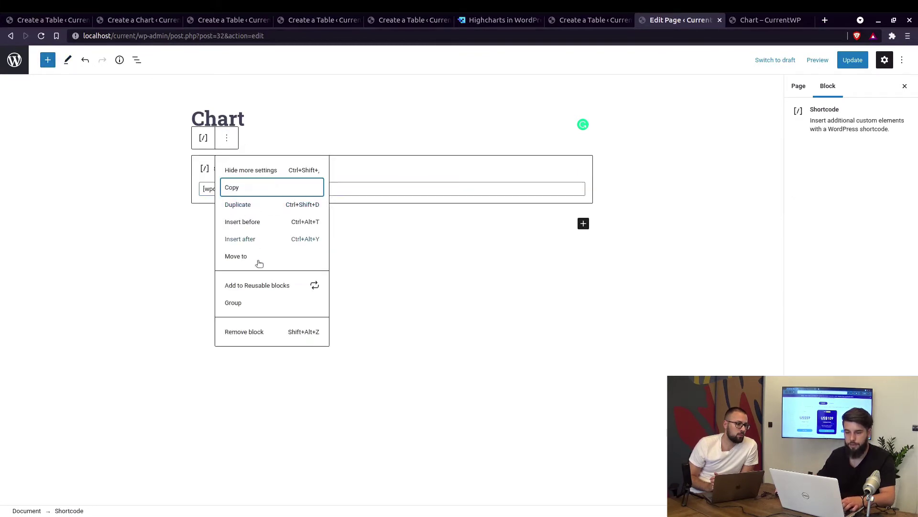
pyautogui.click(246, 330)
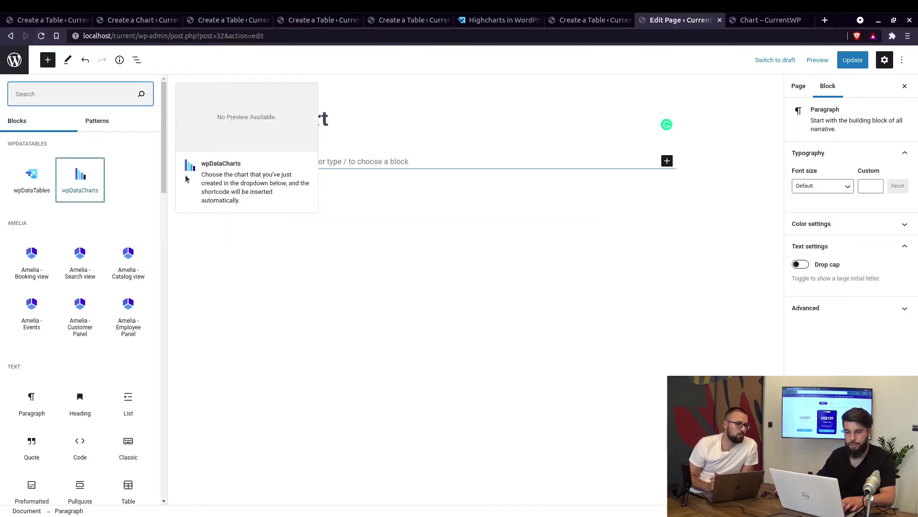
pyautogui.click(80, 178)
pyautogui.click(827, 184)
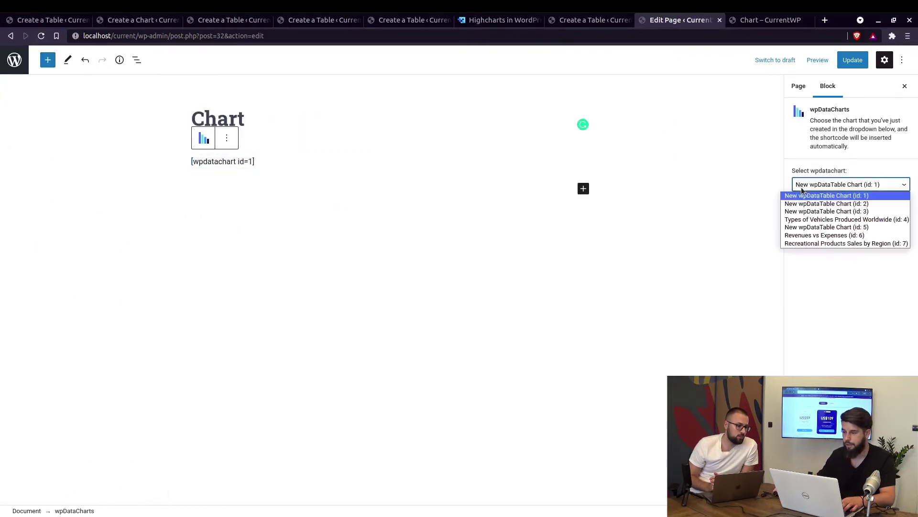
pyautogui.click(843, 261)
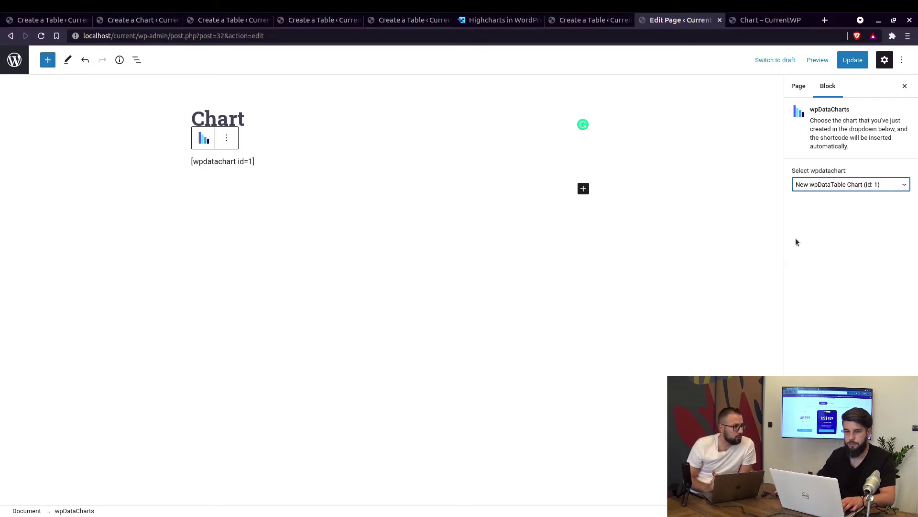
pyautogui.click(42, 37)
pyautogui.click(537, 93)
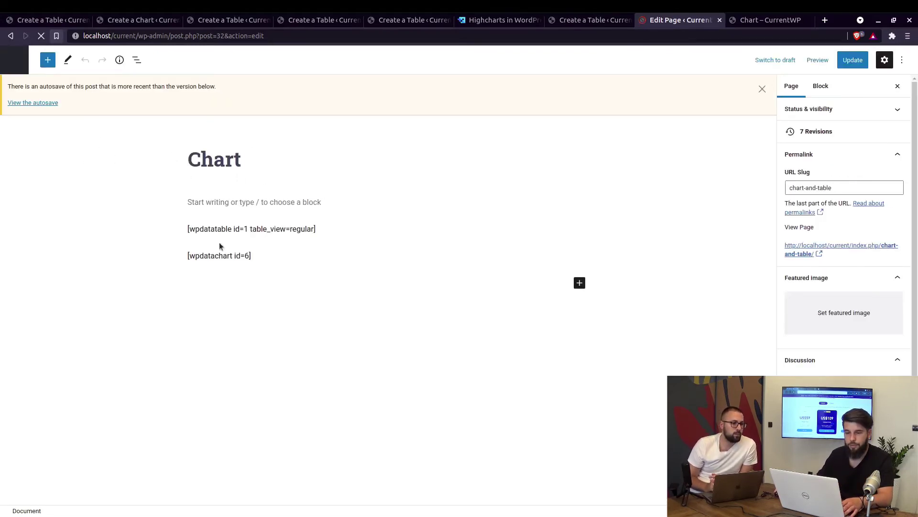
# Step: Remove the old wpDataTables table block and the old chart block from the page
pyautogui.click(259, 227)
pyautogui.click(256, 205)
pyautogui.click(274, 405)
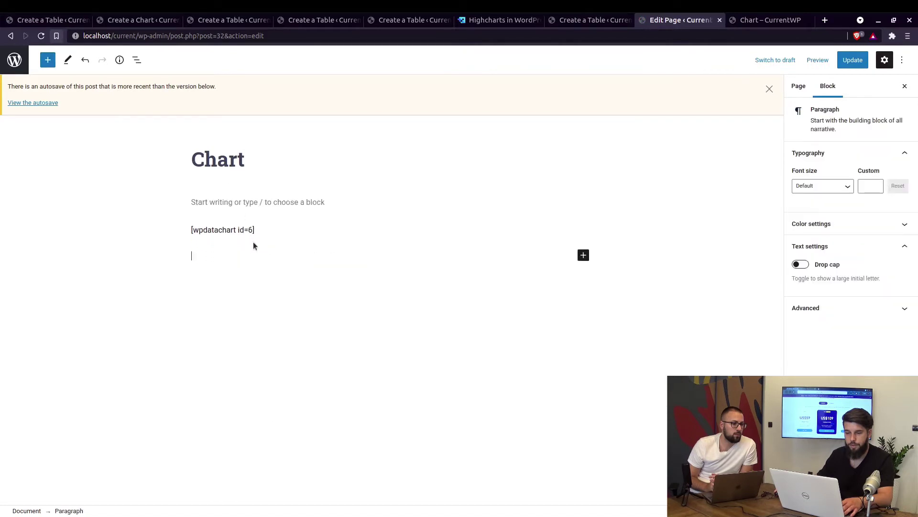
pyautogui.click(275, 230)
pyautogui.click(256, 205)
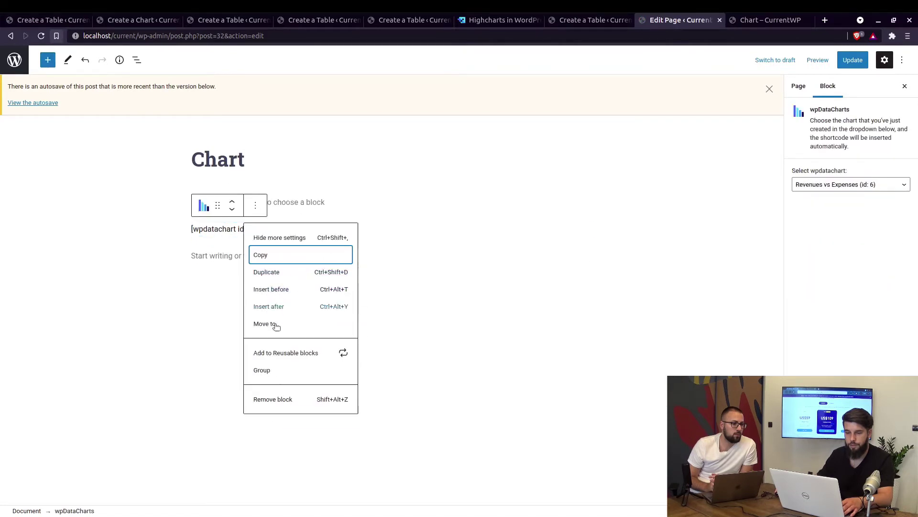
pyautogui.click(272, 400)
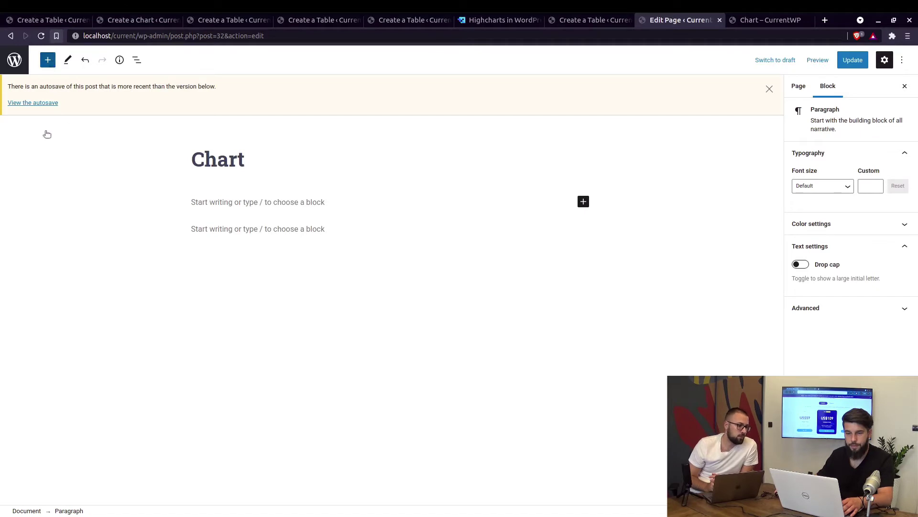
# Step: Add a wpDataCharts block at the top showing Holiday Season (id: 8) and update the page
pyautogui.click(48, 60)
pyautogui.moveTo(80, 182); pyautogui.dragTo(440, 204)
pyautogui.click(828, 185)
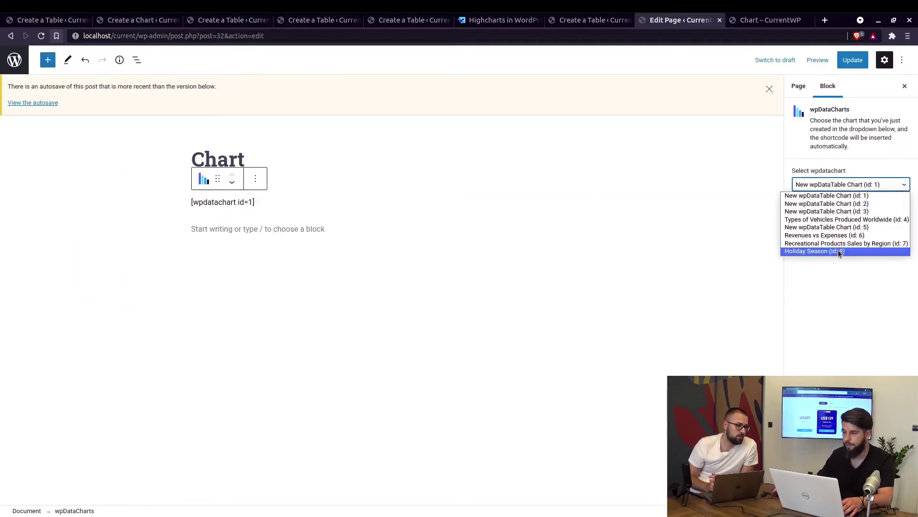
pyautogui.click(844, 249)
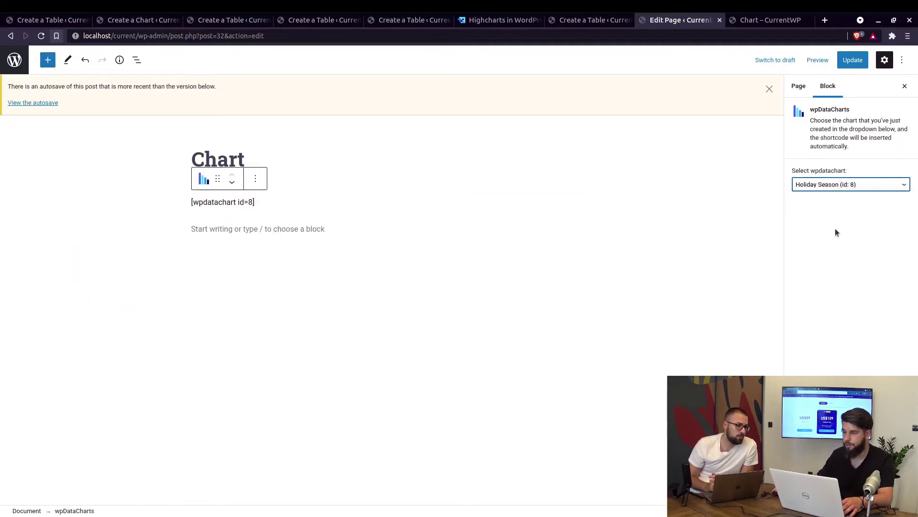
pyautogui.click(853, 62)
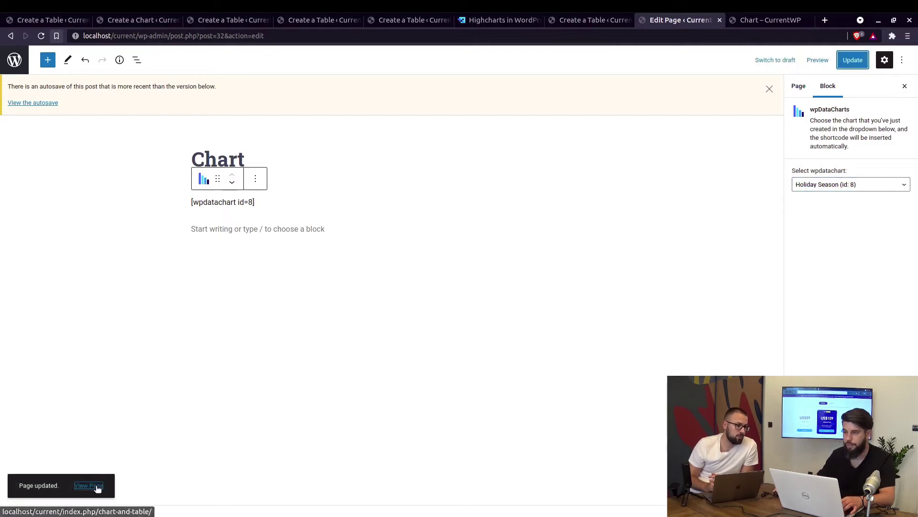
# Step: View the live Chart page, show the Holiday Season pie full screen, then close an old tab
pyautogui.click(89, 491)
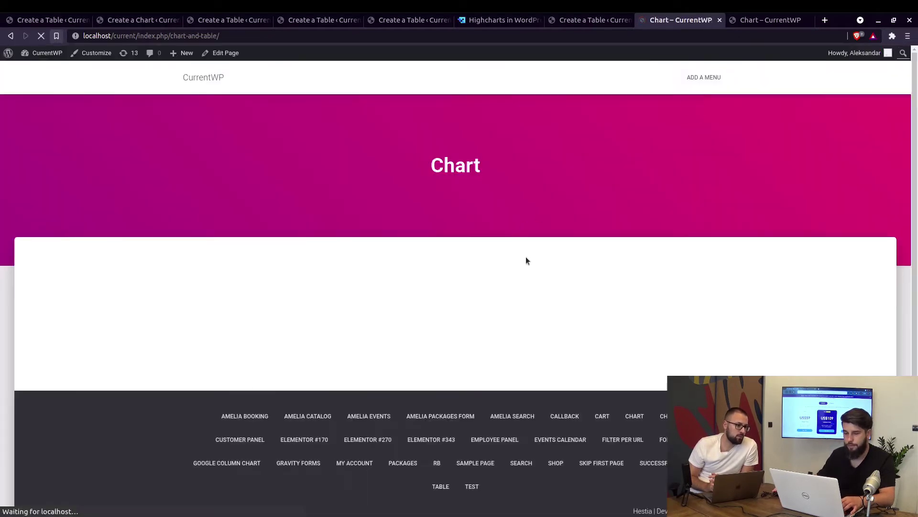
pyautogui.moveTo(490, 367)
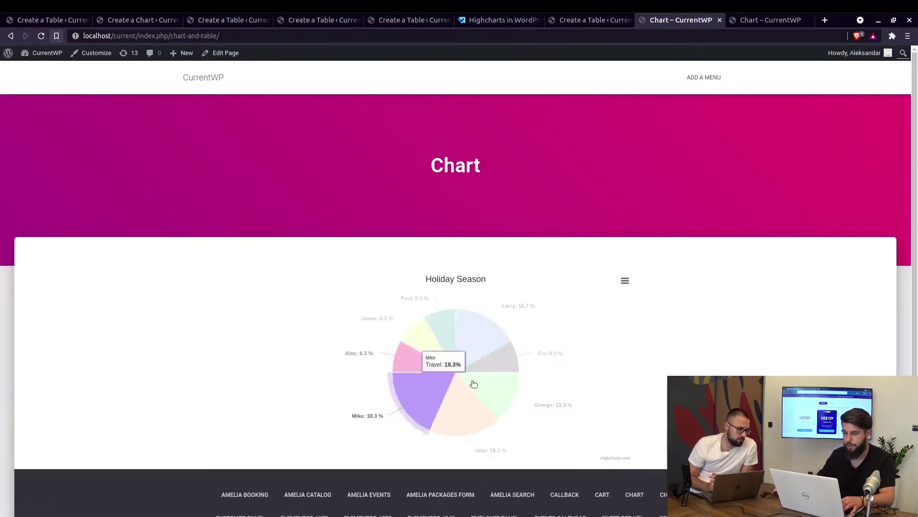
pyautogui.scroll(-1, 574, 335)
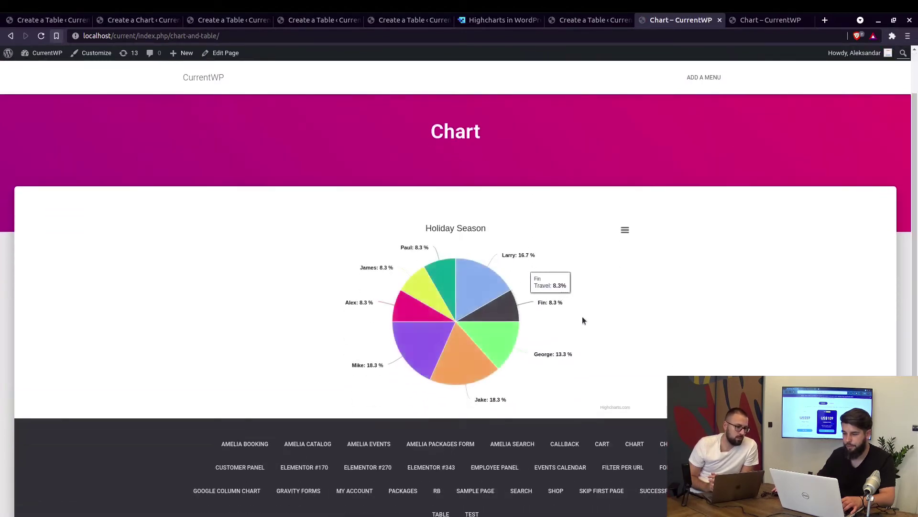
pyautogui.click(623, 234)
pyautogui.click(596, 245)
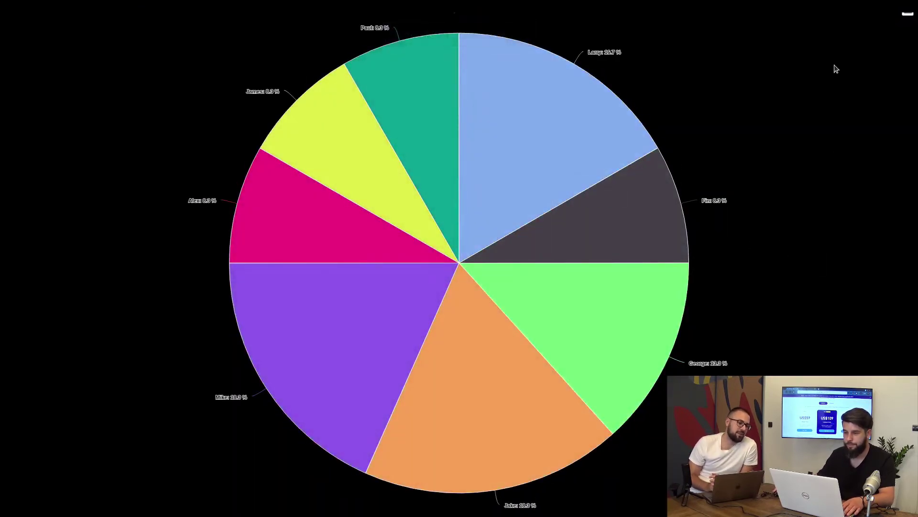
pyautogui.press('Escape')
pyautogui.scroll(-1, 569, 251)
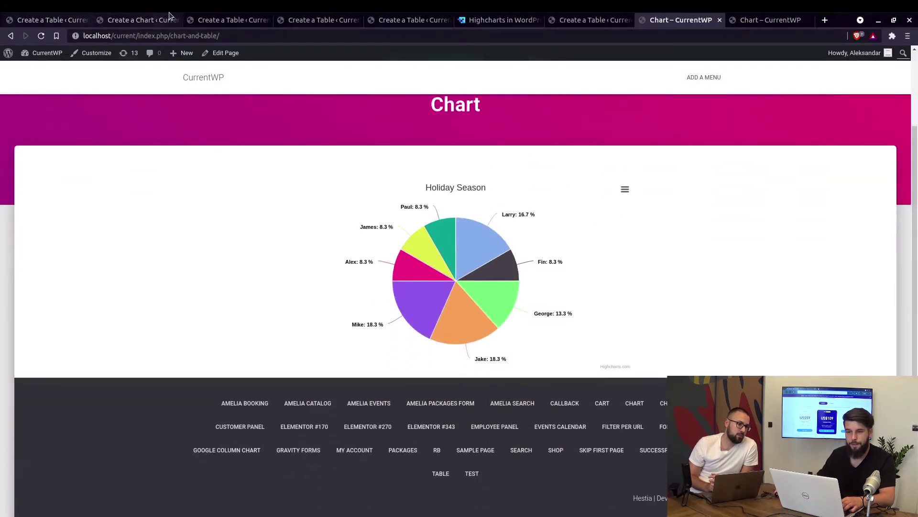
pyautogui.middleClick(56, 21)
# Step: From the Revenue vs Expenses table tab, open Create a Chart in a new tab
pyautogui.middleClick(56, 21)
pyautogui.click(56, 21)
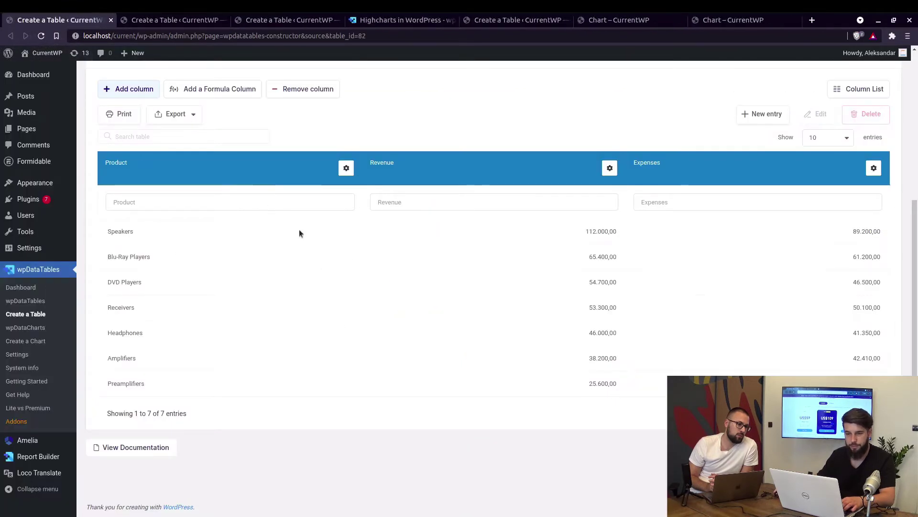
pyautogui.scroll(5, 300, 234)
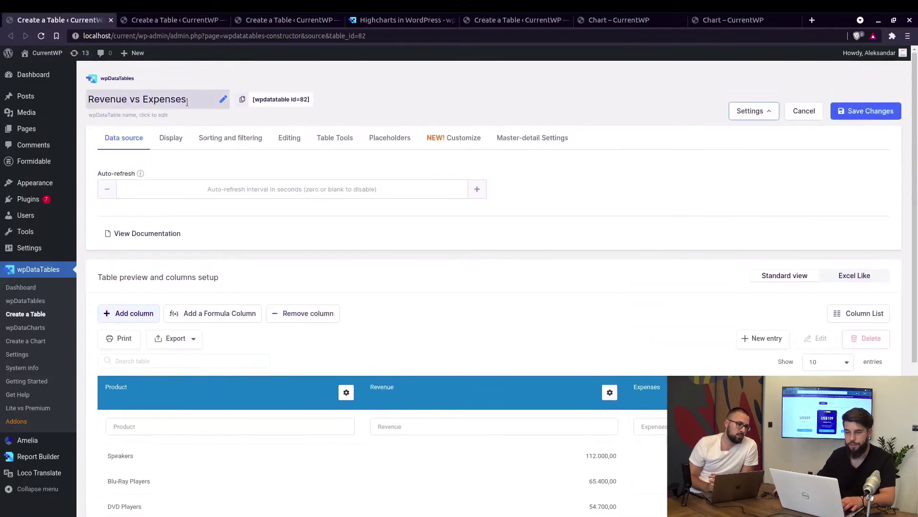
pyautogui.scroll(-3, 334, 229)
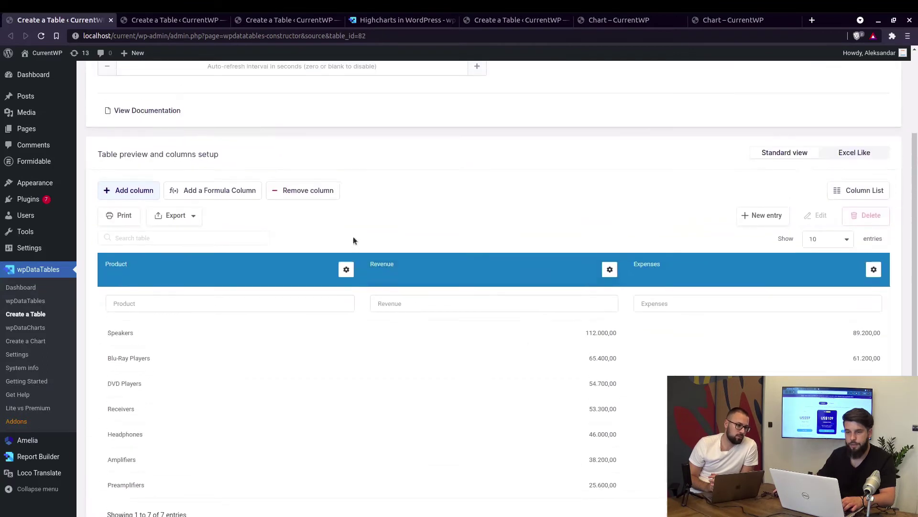
pyautogui.middleClick(25, 341)
pyautogui.click(176, 22)
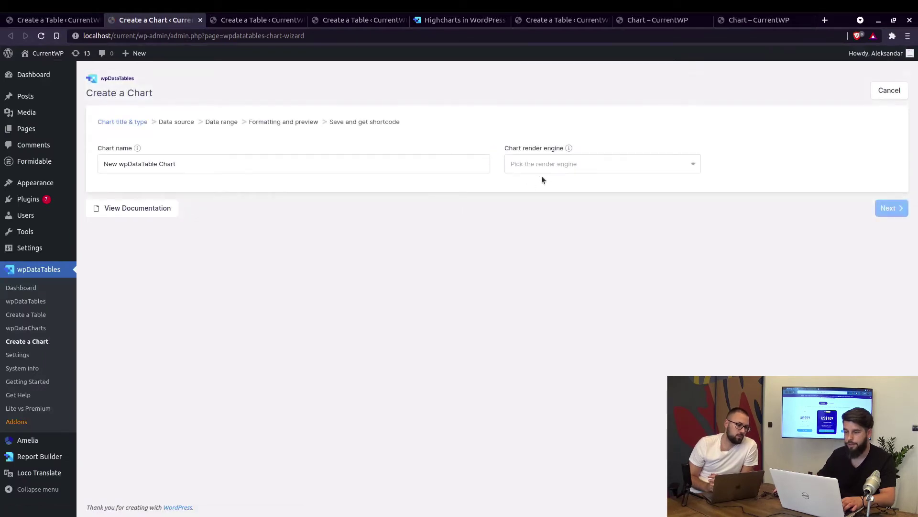
# Step: Pick HighCharts as render engine and name the chart 'Revenues Highcharts'
pyautogui.click(542, 165)
pyautogui.click(539, 204)
pyautogui.hotkey('ctrl', 'a')
pyautogui.write('Rec')
pyautogui.press('BackSpace')
pyautogui.write('ve')
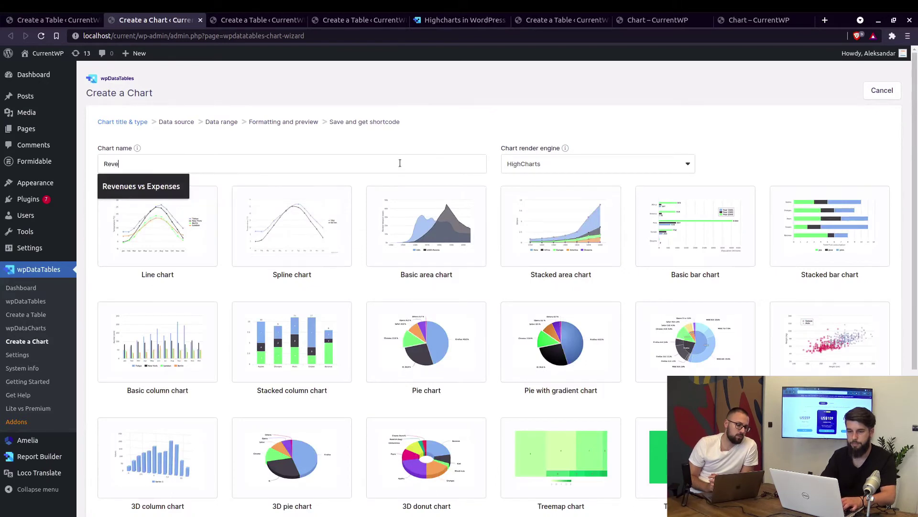
pyautogui.write('nues Highcharts')
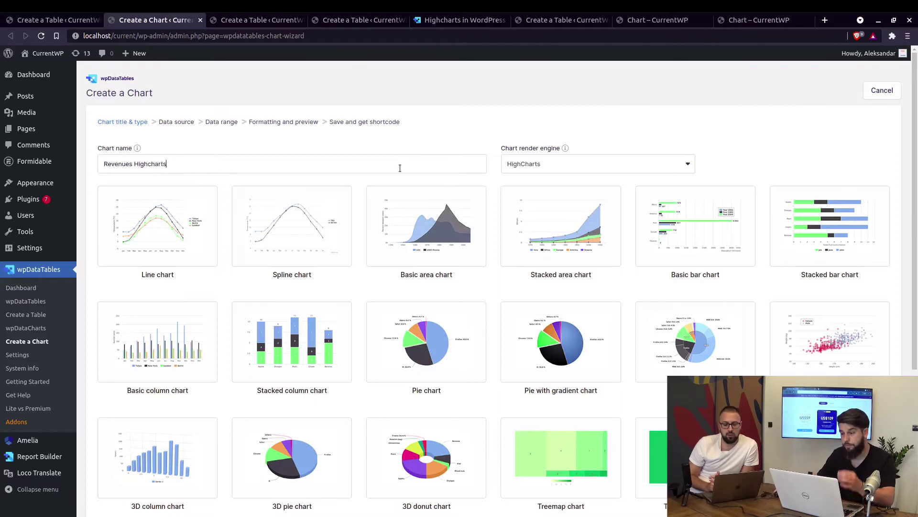
# Step: Select Line as the chart type instead of Basic area
pyautogui.click(384, 232)
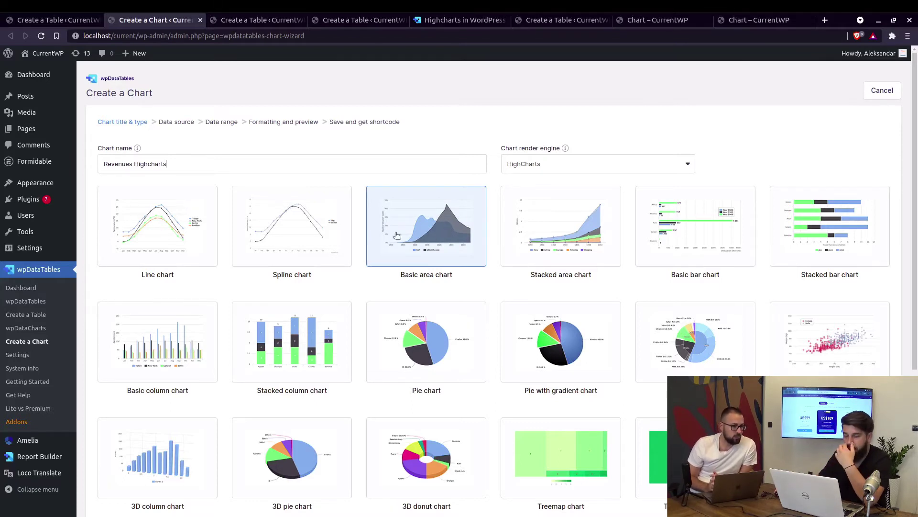
pyautogui.click(197, 227)
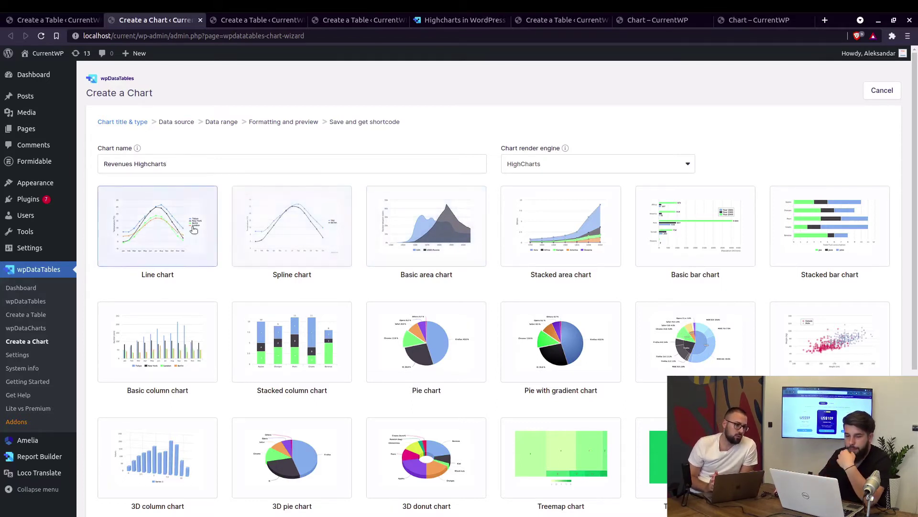
pyautogui.scroll(-2, 383, 273)
pyautogui.scroll(1, 431, 287)
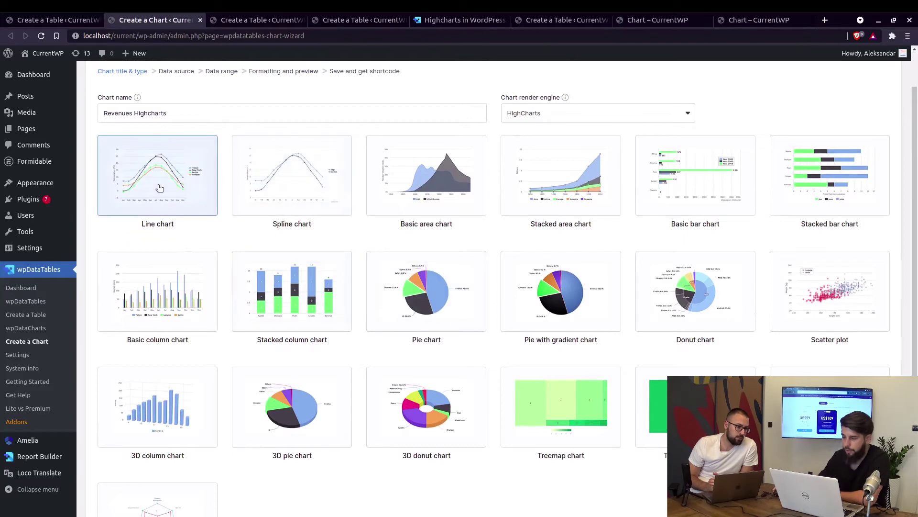
pyautogui.click(160, 191)
pyautogui.scroll(-3, 160, 191)
# Step: Use Revenue vs Expenses (id: 82) as the chart's data source
pyautogui.click(891, 465)
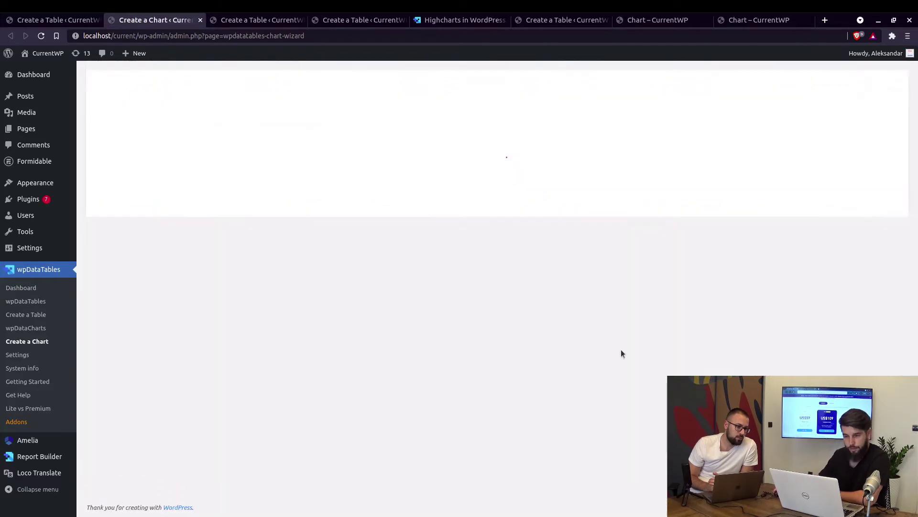
pyautogui.click(194, 170)
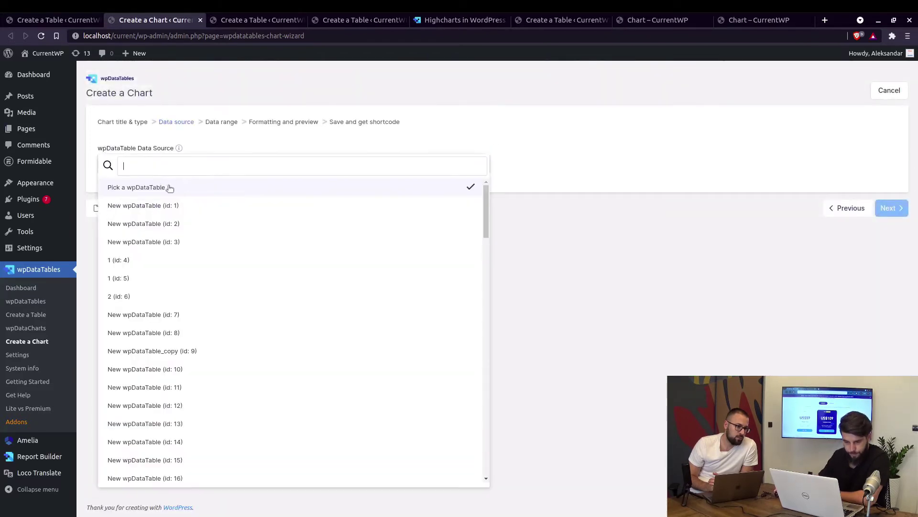
pyautogui.scroll(-10, 302, 343)
pyautogui.scroll(-11, 290, 351)
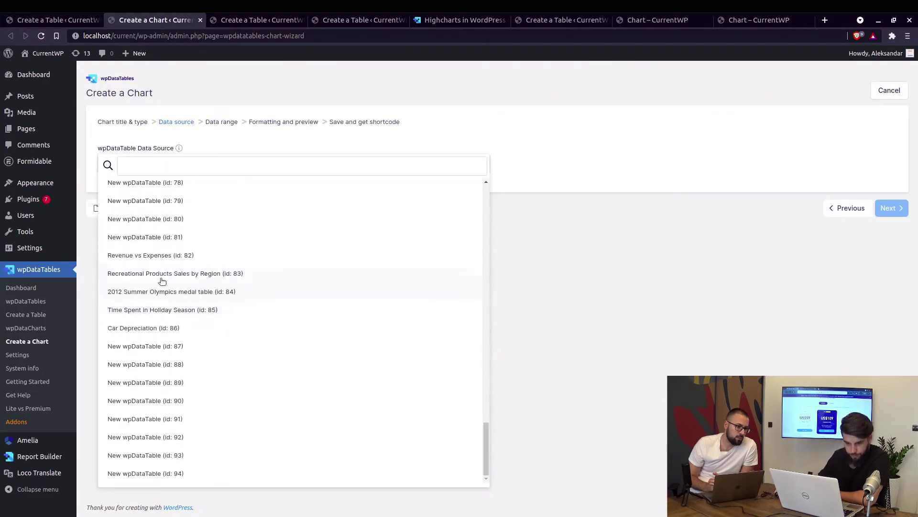
pyautogui.click(155, 257)
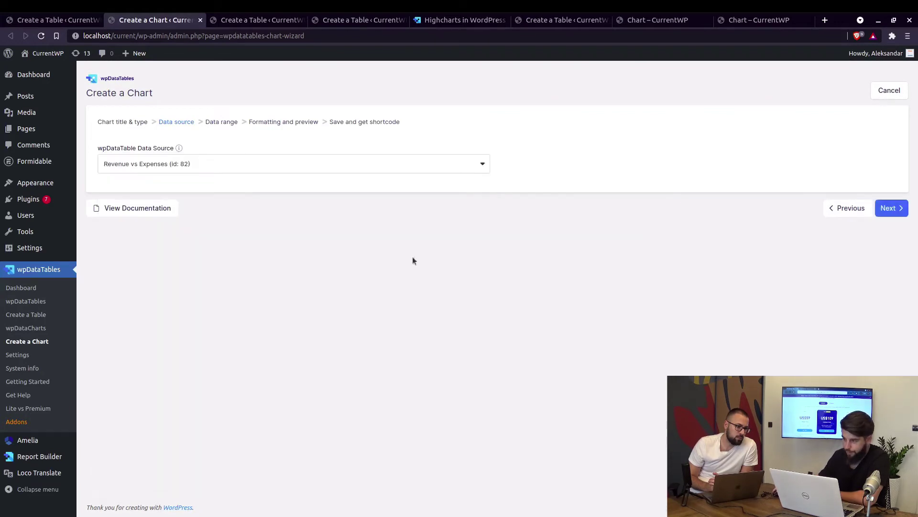
pyautogui.click(887, 214)
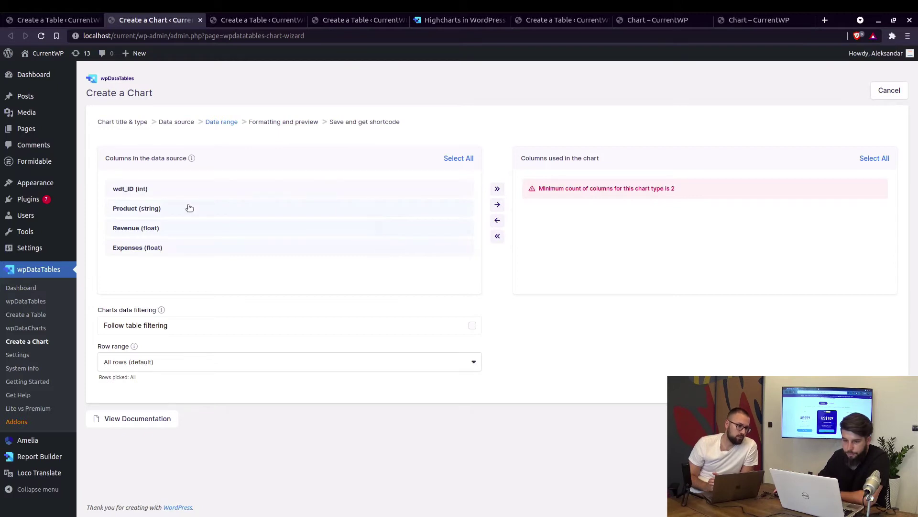
# Step: Chart the Product, Revenue and Expenses columns, excluding wdt_ID, and open the preview
pyautogui.click(497, 189)
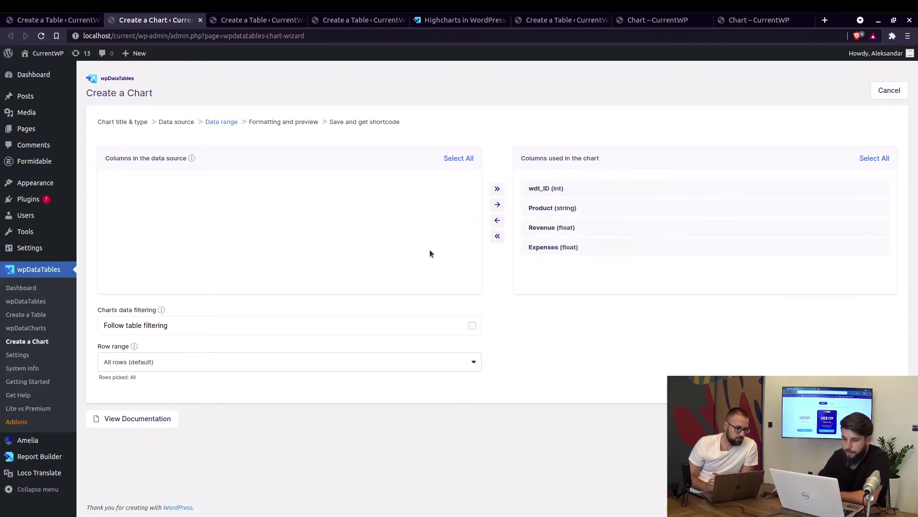
pyautogui.click(498, 219)
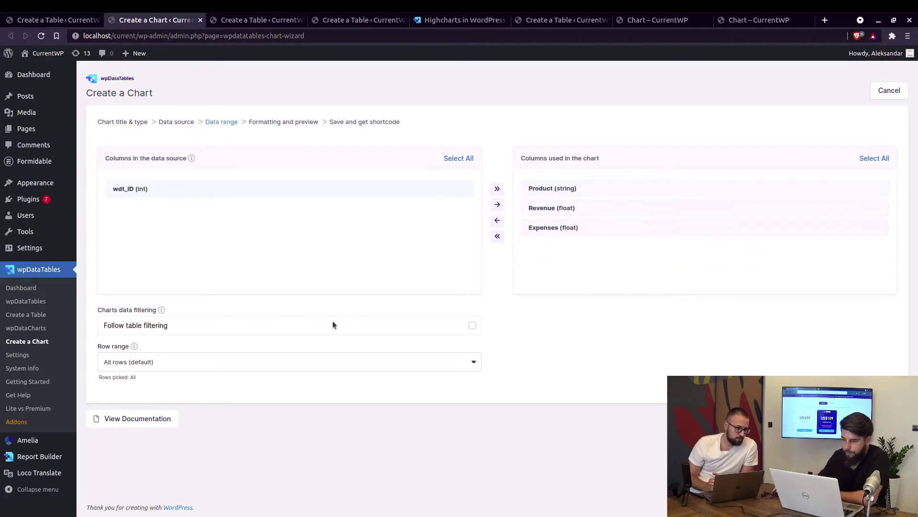
pyautogui.click(883, 418)
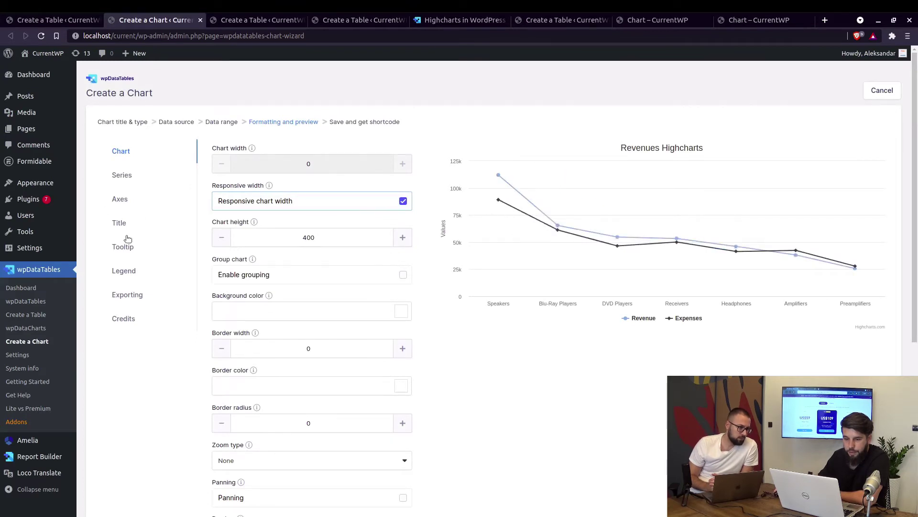
# Step: Set the Revenue series type to Column in the series settings
pyautogui.click(124, 203)
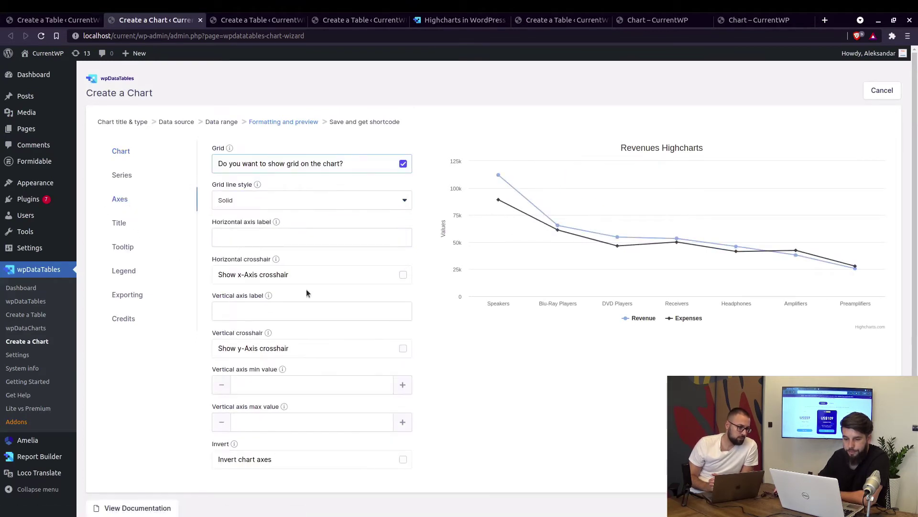
pyautogui.scroll(-1, 307, 291)
pyautogui.click(125, 135)
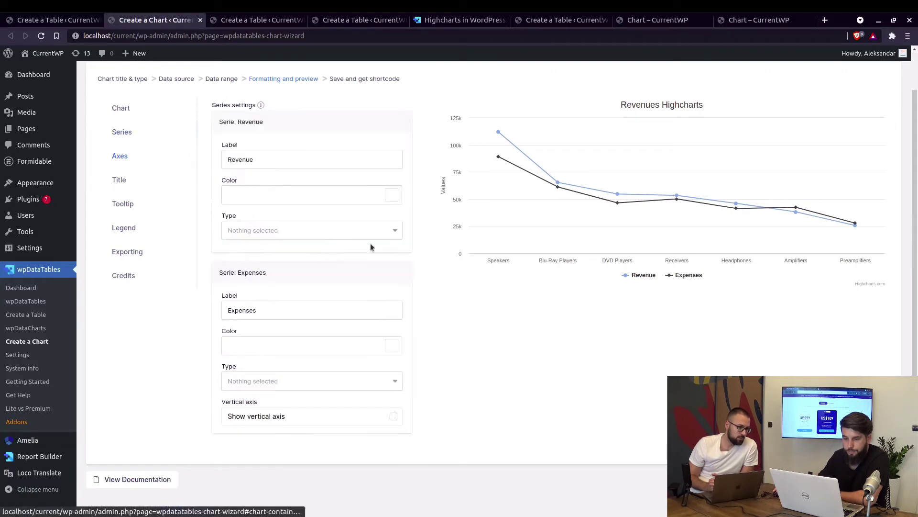
pyautogui.moveTo(513, 154)
pyautogui.click(386, 232)
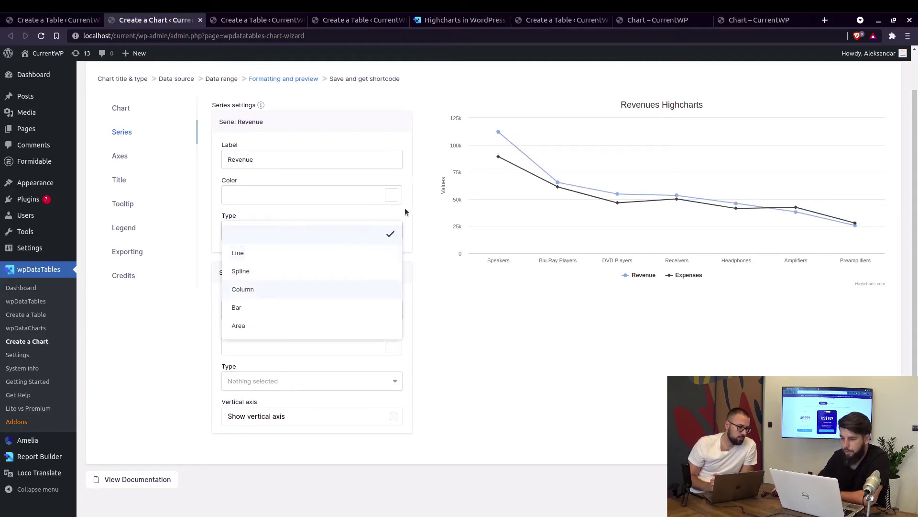
pyautogui.click(252, 289)
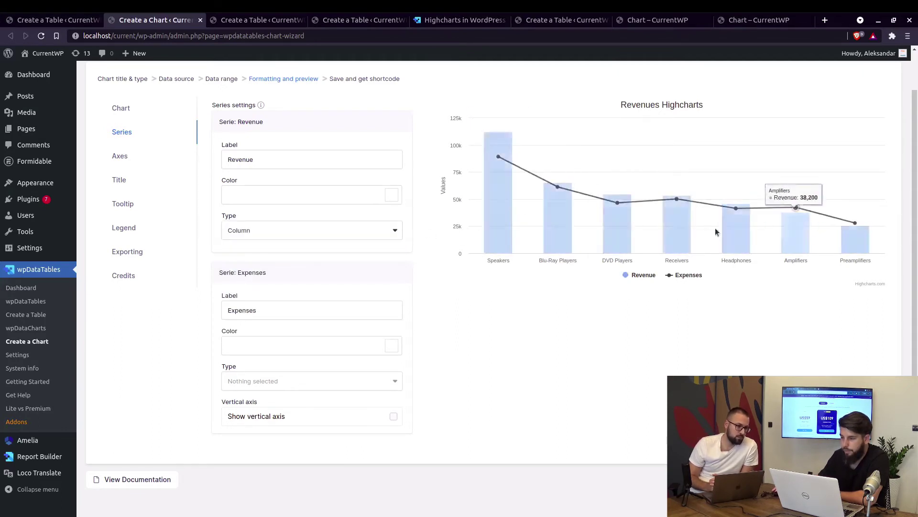
# Step: Finish the chart so it is saved with shortcode [wpdatachart id=9]
pyautogui.scroll(1, 504, 351)
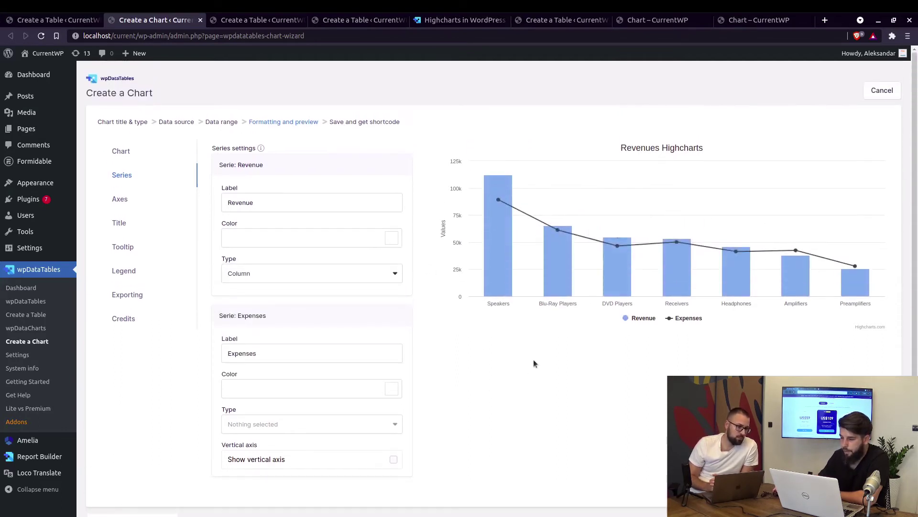
pyautogui.scroll(-2, 575, 370)
pyautogui.click(880, 464)
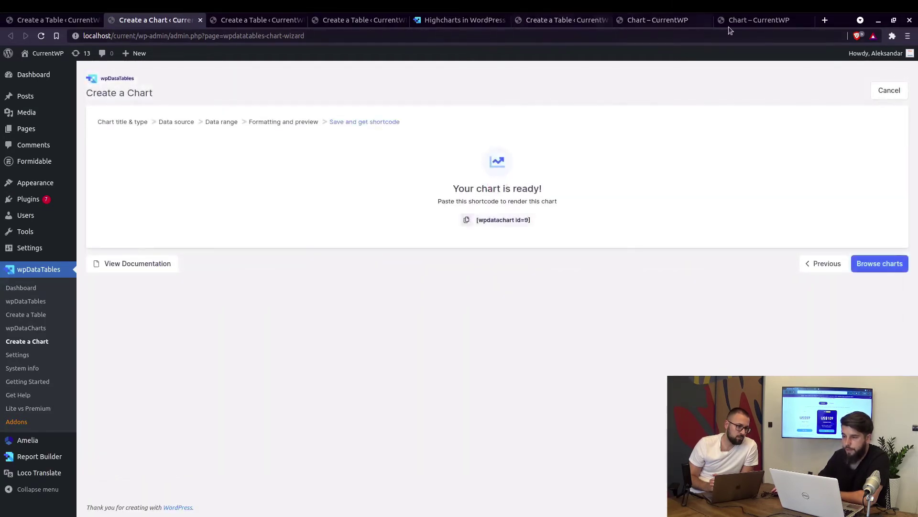
# Step: Switch the Chart page's chart block to 'Revenues Highcharts (id: 9)', update, and view the page
pyautogui.click(744, 21)
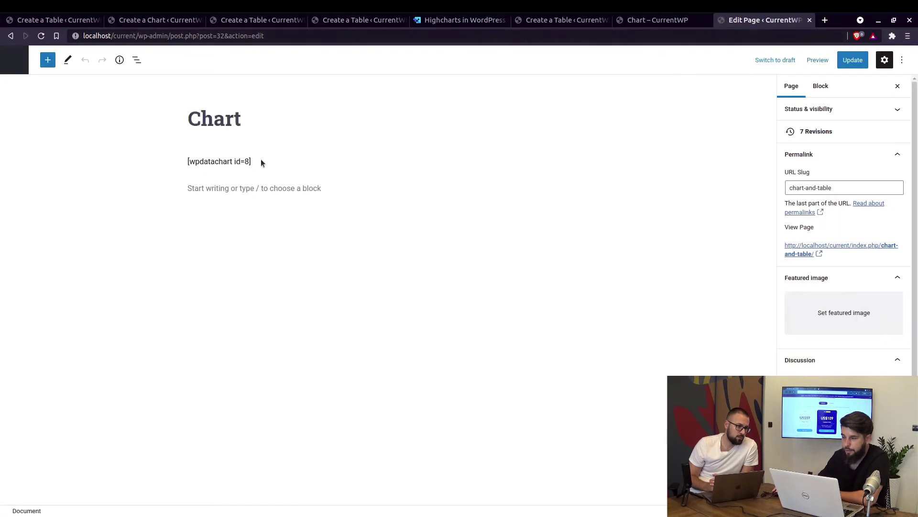
pyautogui.click(254, 162)
pyautogui.click(851, 184)
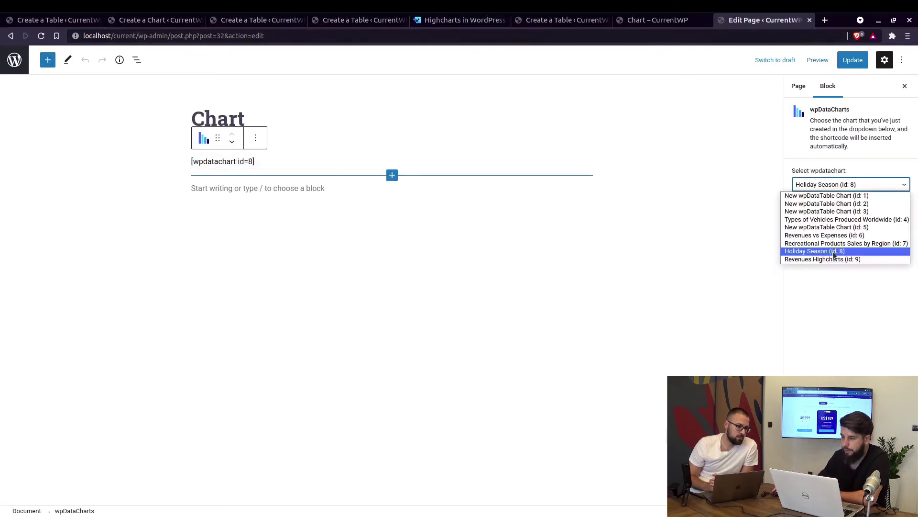
pyautogui.click(834, 260)
pyautogui.click(859, 59)
pyautogui.click(100, 491)
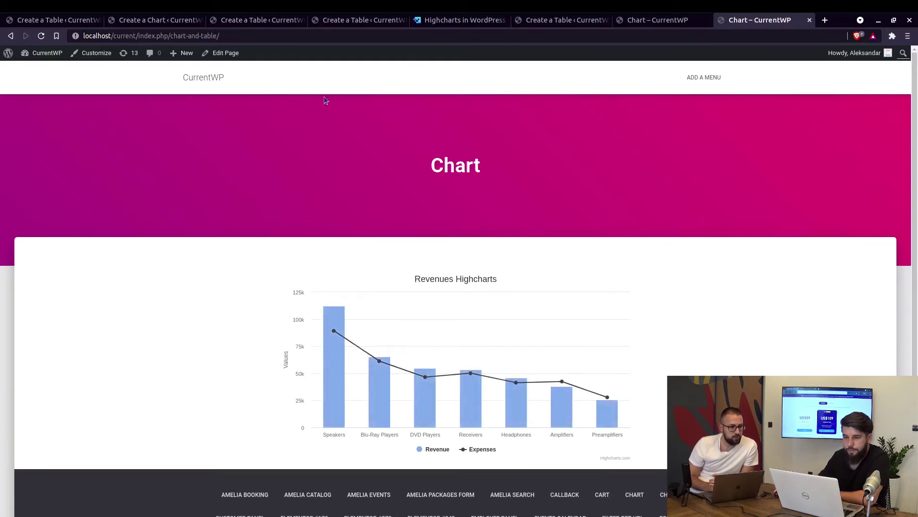
# Step: Return to the Recreational Products Sales table builder and scroll to its top
pyautogui.click(242, 20)
pyautogui.scroll(4, 309, 117)
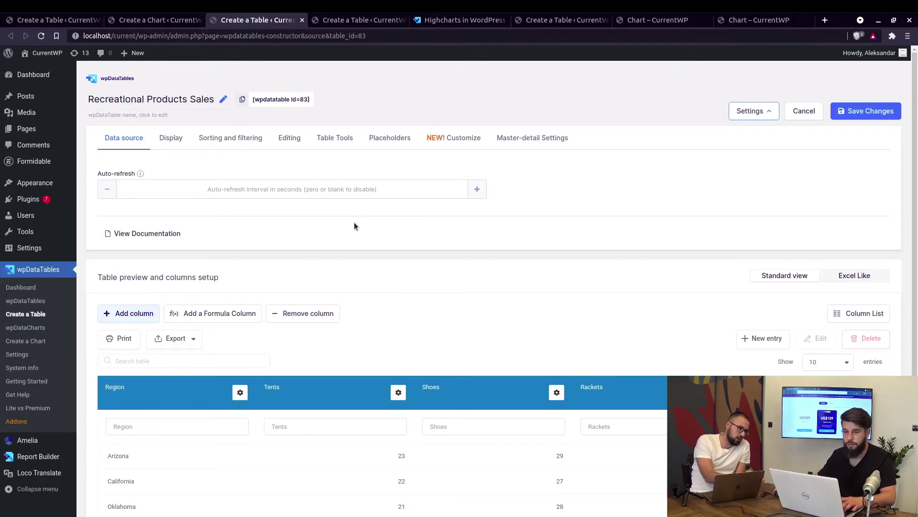
# Step: Switch to the finished chart wizard, then to the Chart page on the site
pyautogui.click(163, 22)
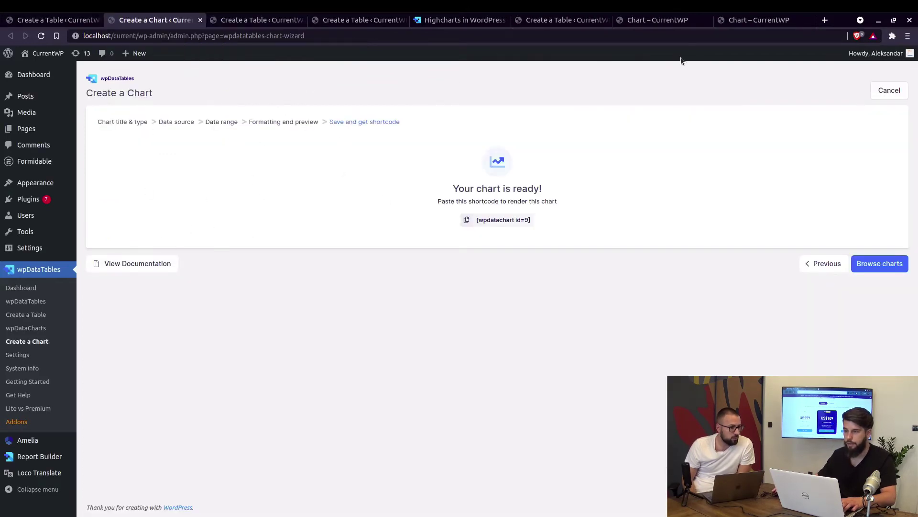
pyautogui.click(761, 20)
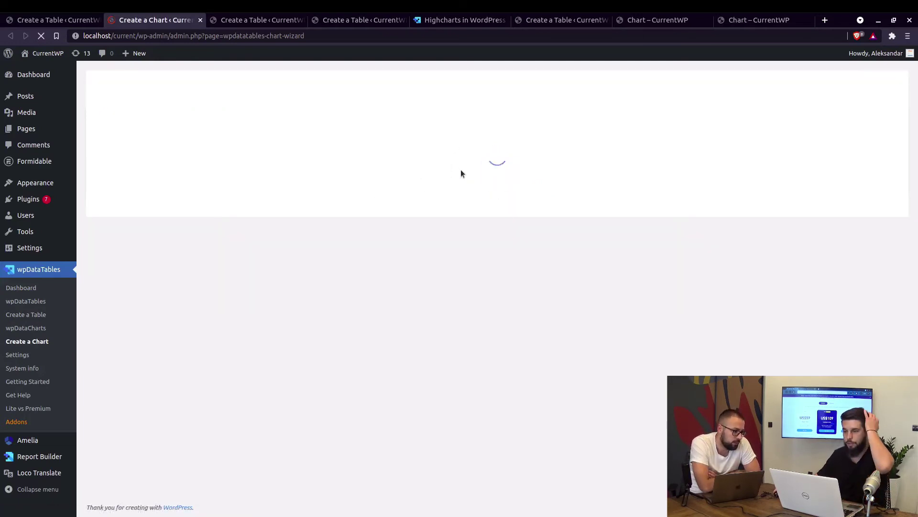
# Step: Choose the HighCharts engine, name the chart 'Revenues Highcharts', and pick Stacked area chart
pyautogui.click(592, 167)
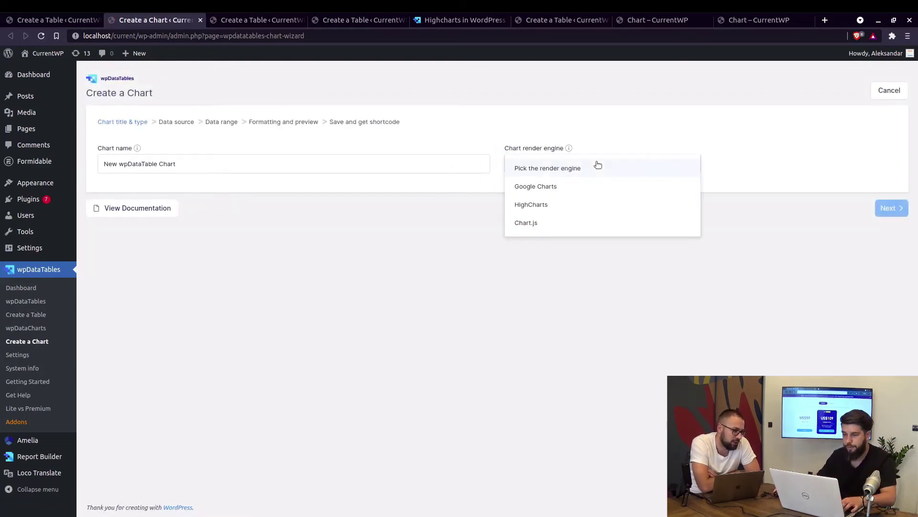
pyautogui.click(552, 206)
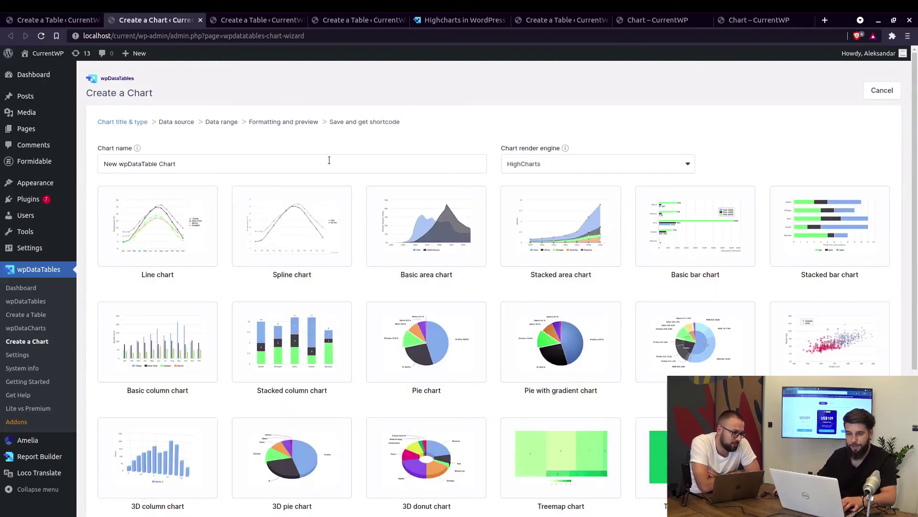
pyautogui.tripleClick(310, 164)
pyautogui.write('Revenue')
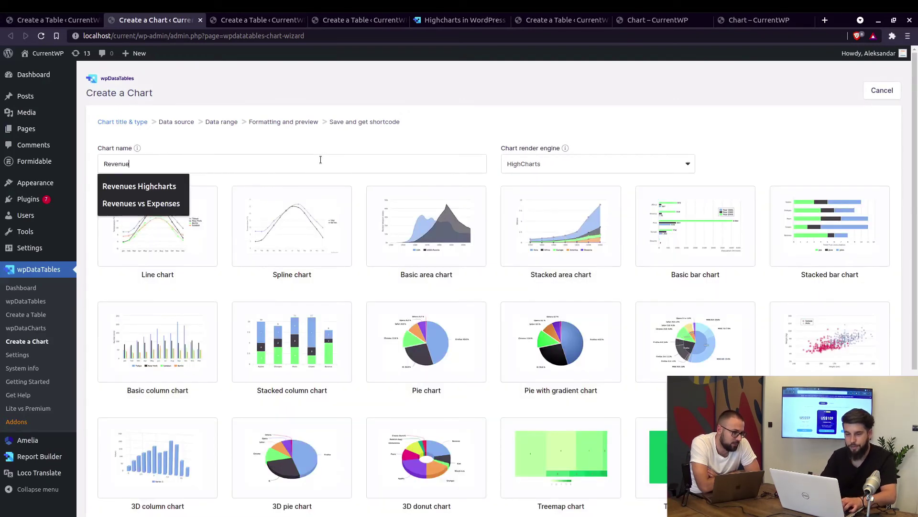
pyautogui.write('s Highcharts follow table filtering')
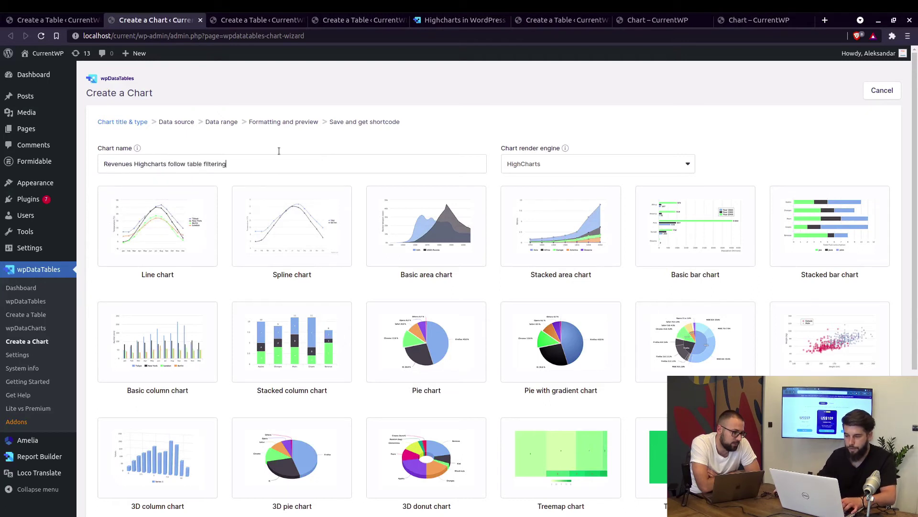
pyautogui.click(482, 320)
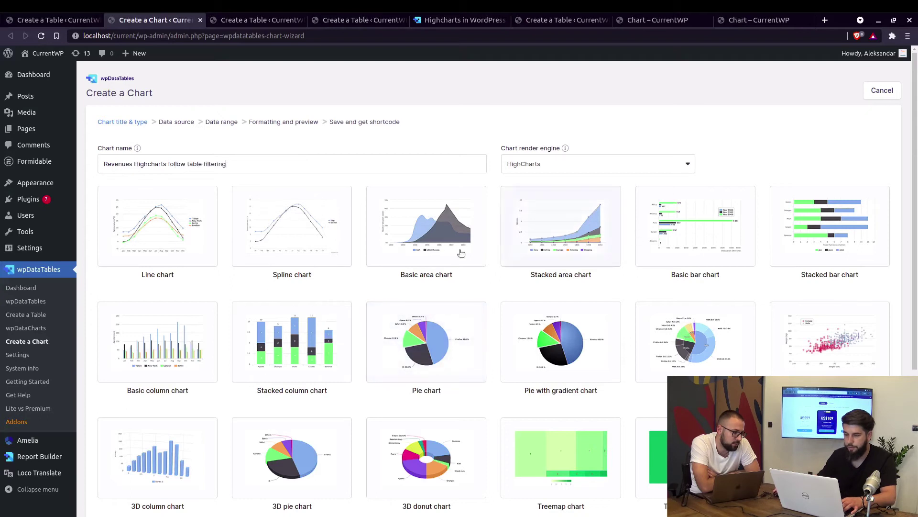
pyautogui.click(566, 254)
pyautogui.scroll(-1, 717, 335)
pyautogui.scroll(-3, 759, 373)
pyautogui.click(892, 469)
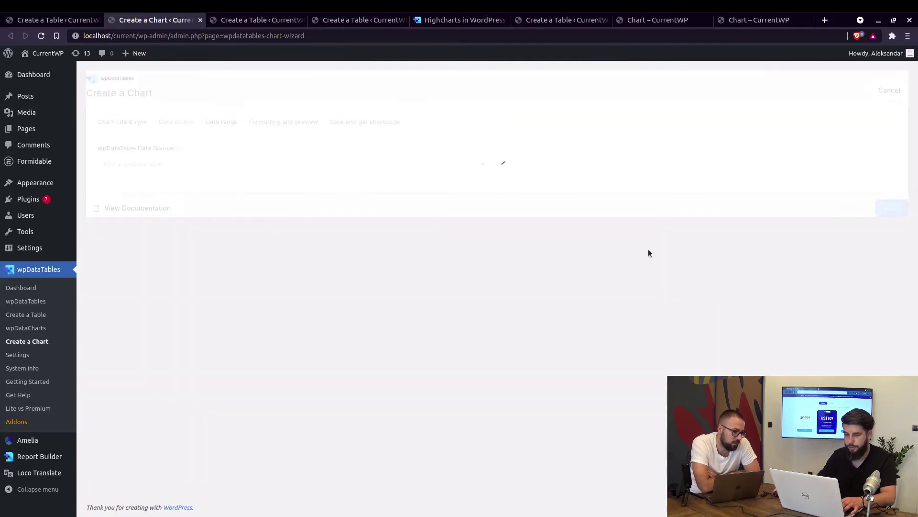
# Step: Use the Revenue vs Expenses table as the chart's data source
pyautogui.click(459, 164)
pyautogui.moveTo(487, 205); pyautogui.dragTo(487, 460)
pyautogui.click(156, 255)
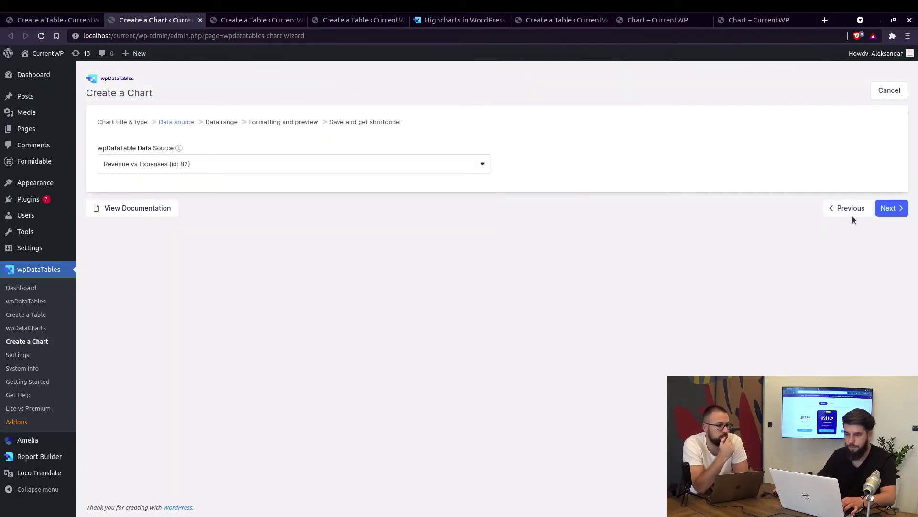
pyautogui.click(888, 208)
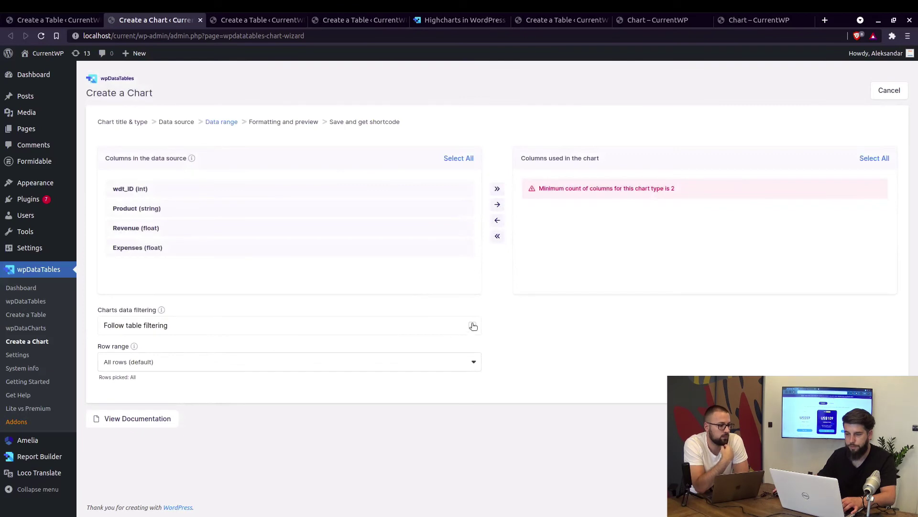
# Step: Enable Follow table filtering, include Product, Revenue and Expenses, and save as [wpdatachart id=10]
pyautogui.click(473, 326)
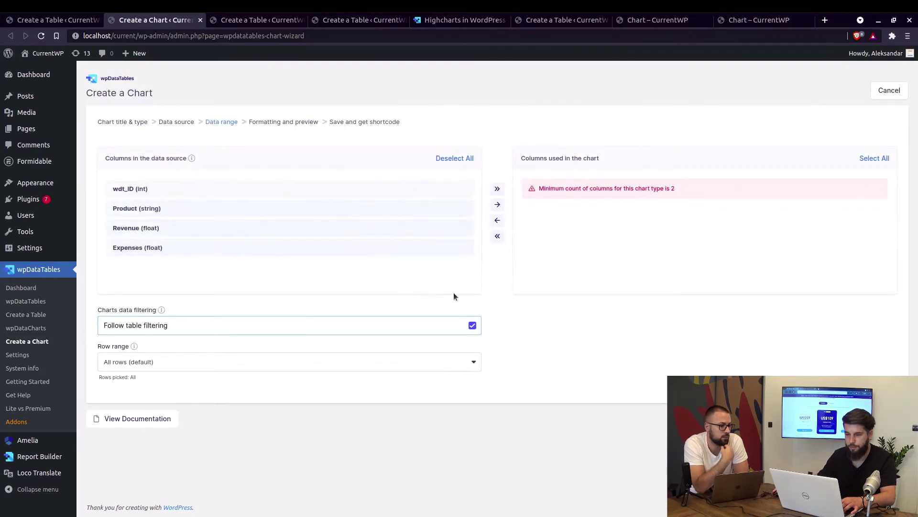
pyautogui.click(497, 206)
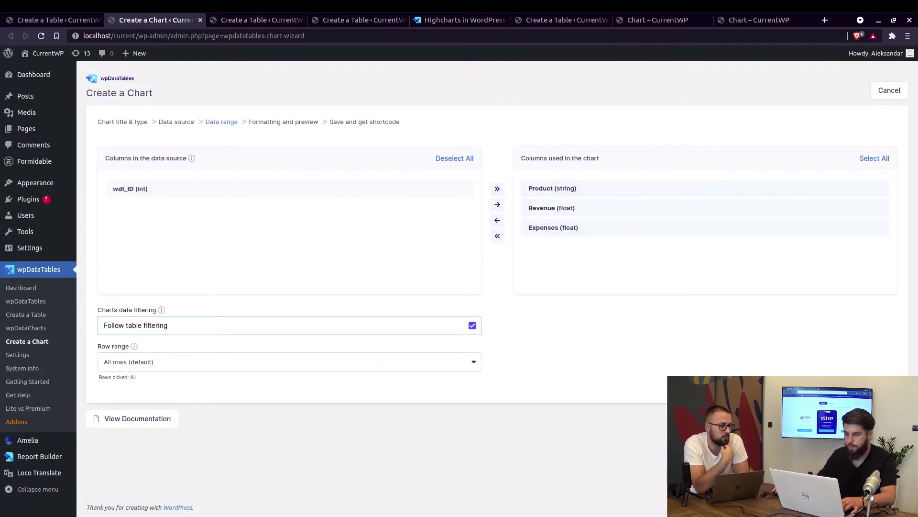
pyautogui.click(889, 418)
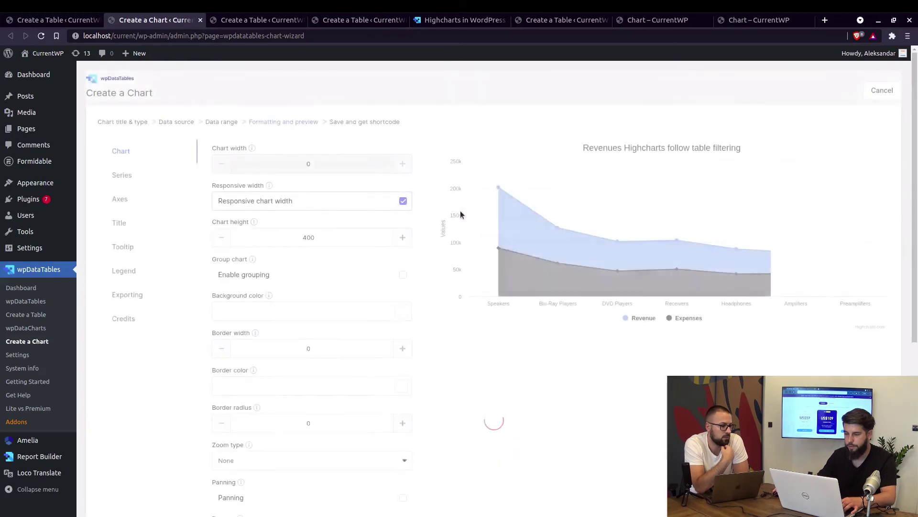
pyautogui.scroll(-5, 588, 367)
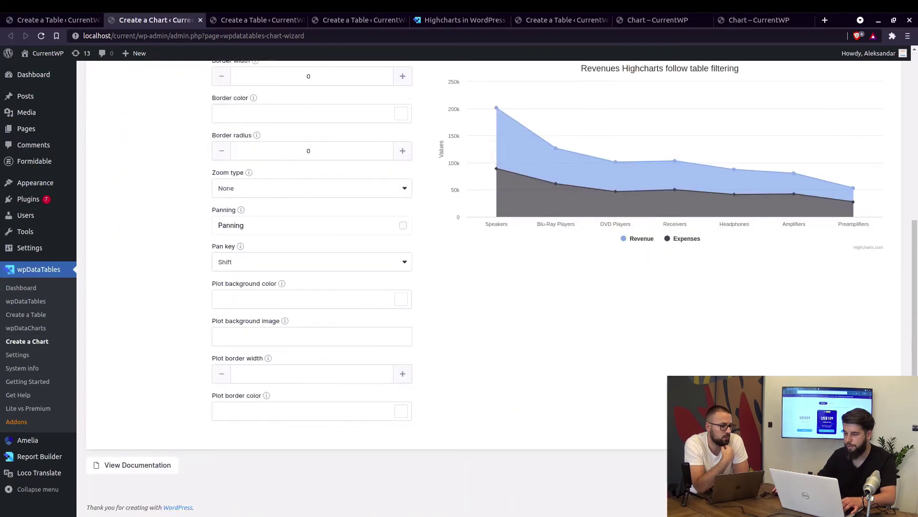
pyautogui.click(880, 464)
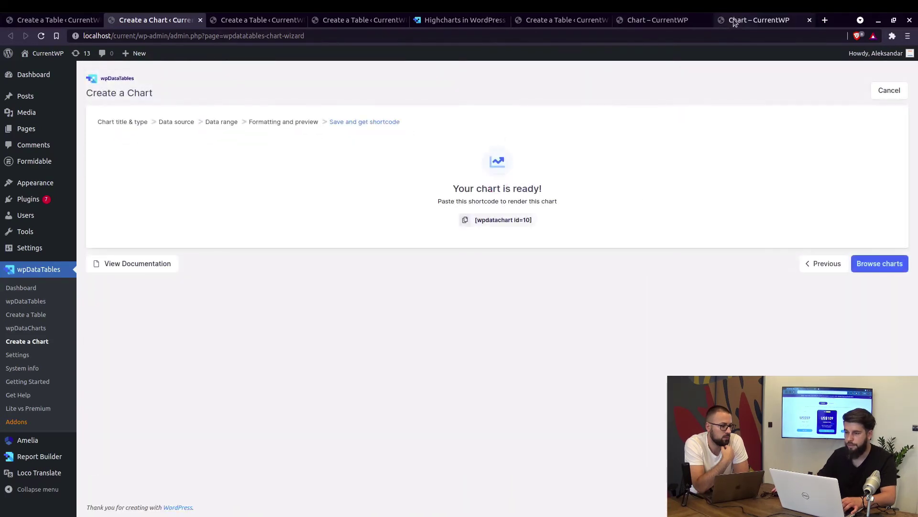
# Step: Add a wpDataTables block showing the Revenue vs Expenses table (id 82) to the Chart page
pyautogui.click(736, 21)
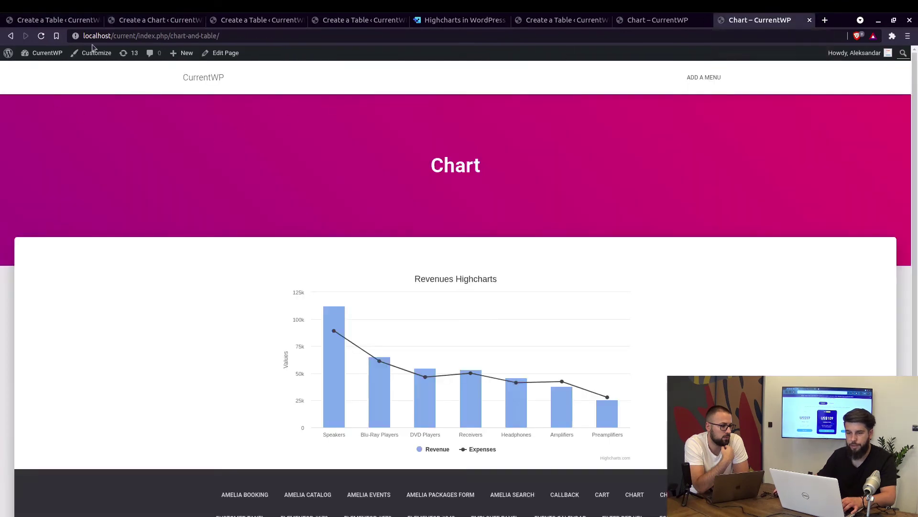
pyautogui.click(214, 54)
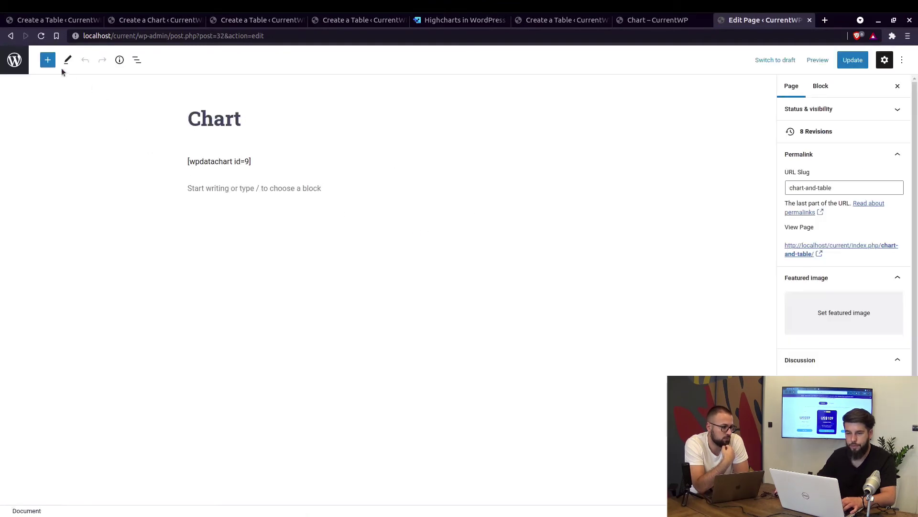
pyautogui.click(48, 60)
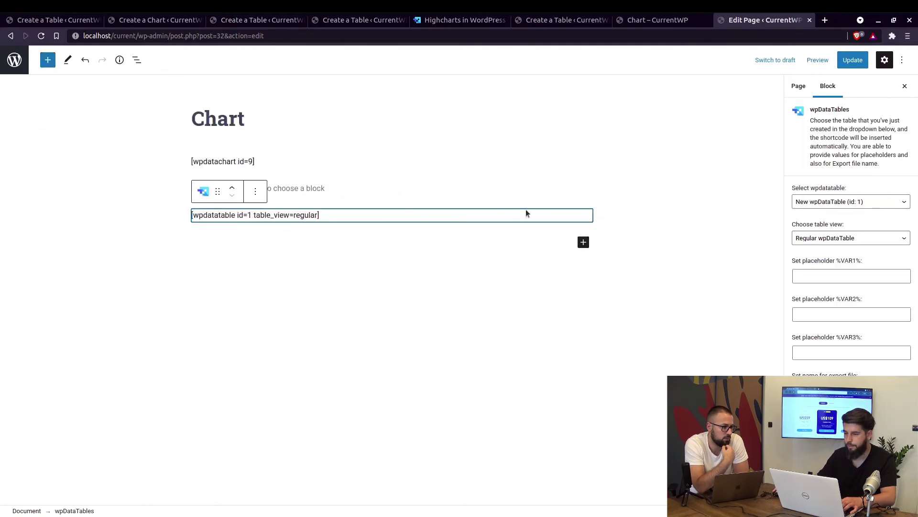
pyautogui.click(873, 207)
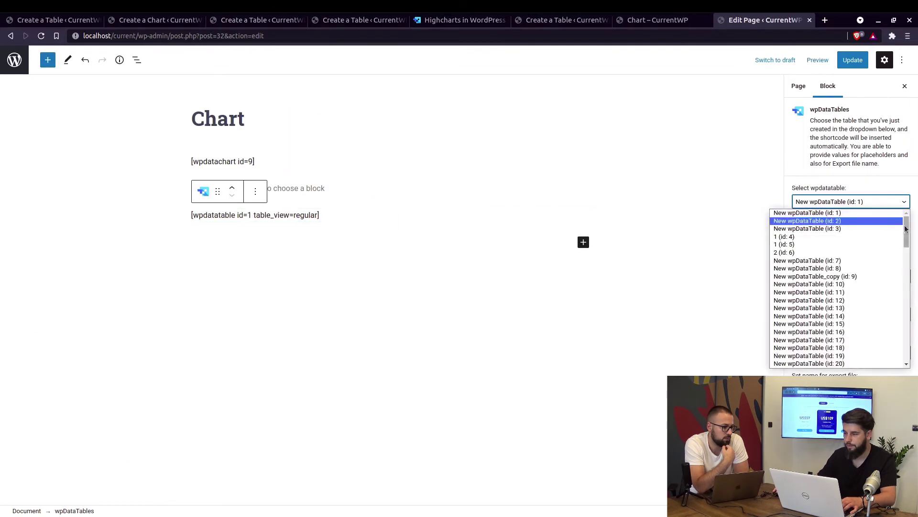
pyautogui.scroll(-10, 837, 287)
pyautogui.click(812, 268)
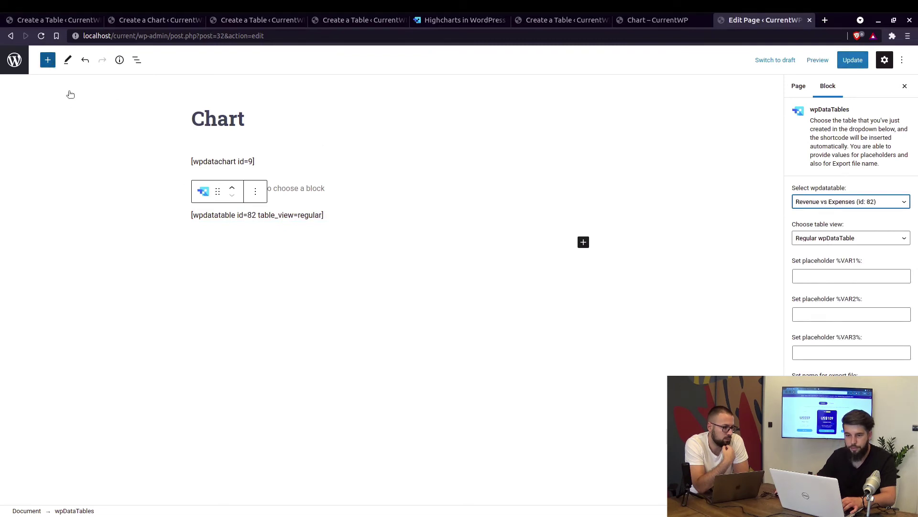
# Step: Add a wpDataCharts block with the follow-table-filtering chart (id 10), update, and view the page
pyautogui.click(79, 184)
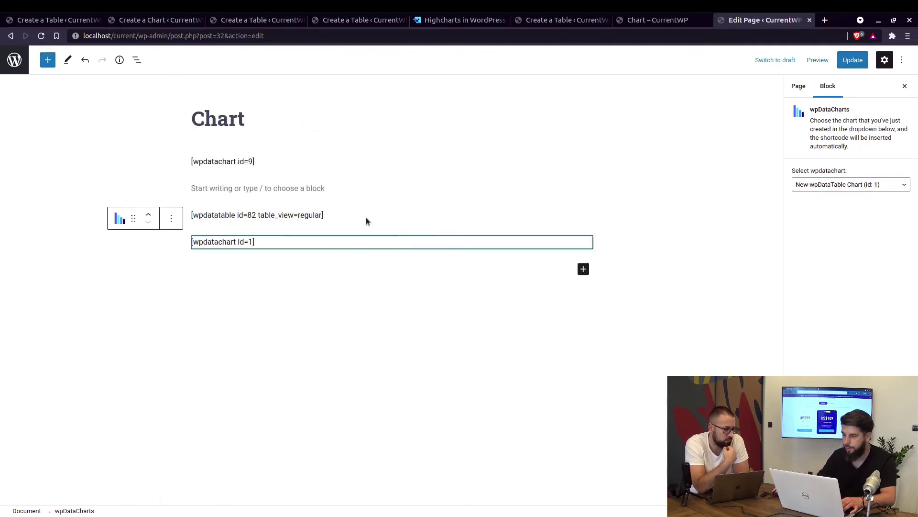
pyautogui.click(822, 185)
pyautogui.click(847, 267)
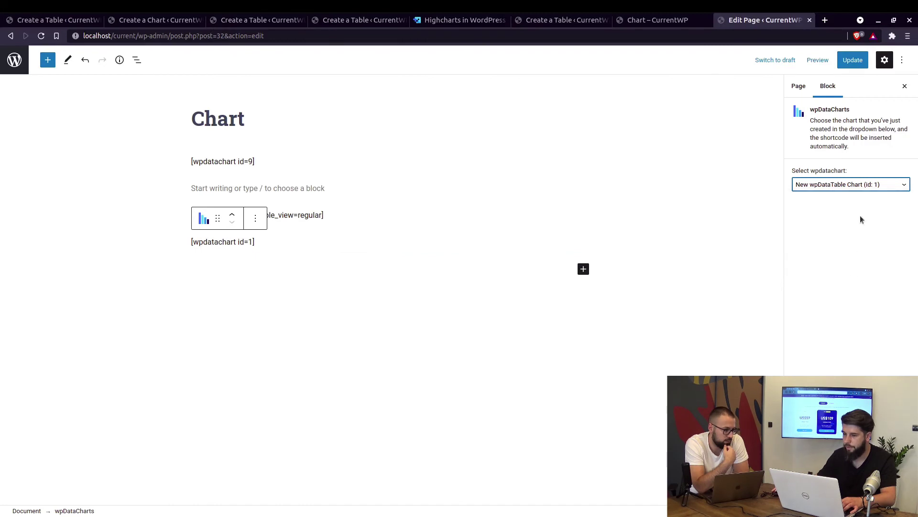
pyautogui.click(853, 66)
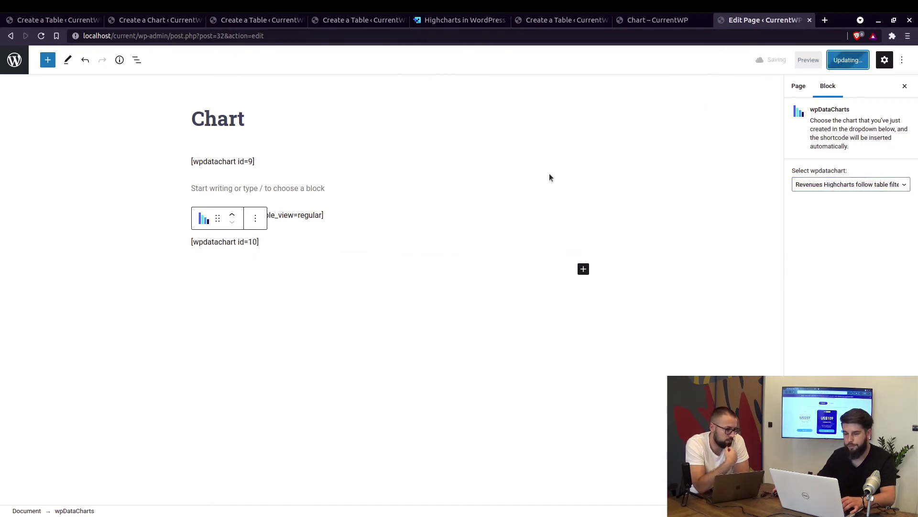
pyautogui.click(95, 485)
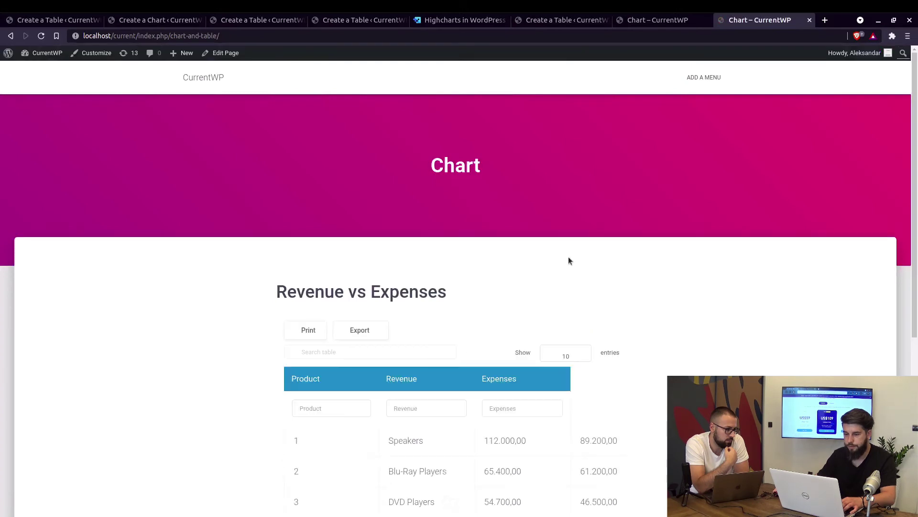
# Step: Drag 'Headphones' from the table into the Product column filter box
pyautogui.scroll(-1, 503, 258)
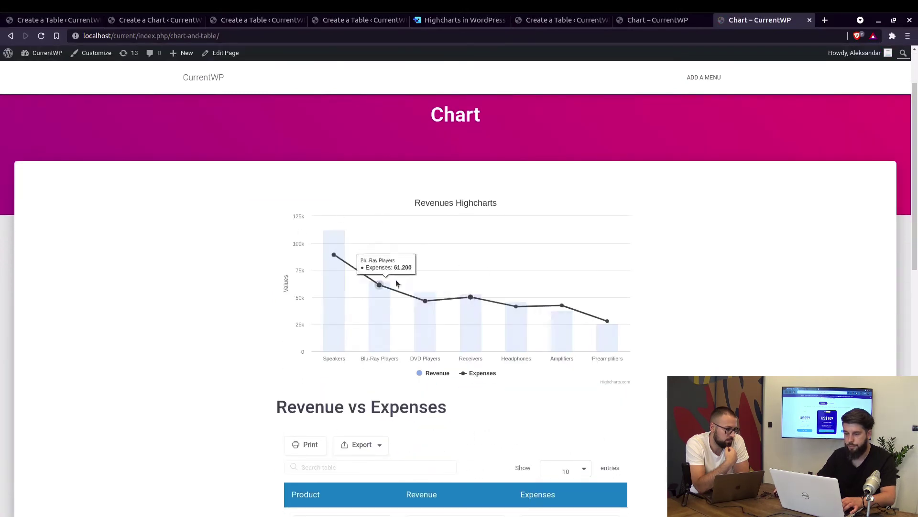
pyautogui.scroll(-2, 405, 280)
pyautogui.scroll(-5, 474, 230)
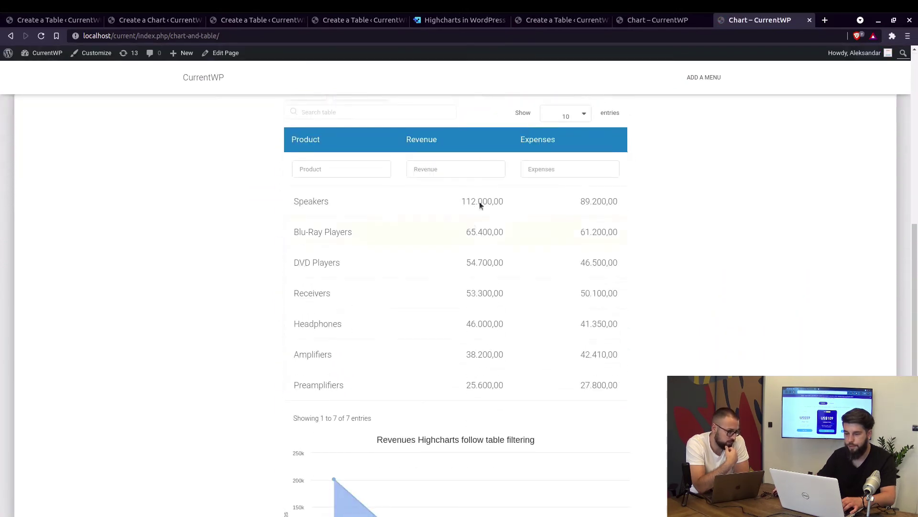
pyautogui.scroll(-4, 498, 242)
pyautogui.scroll(2, 472, 268)
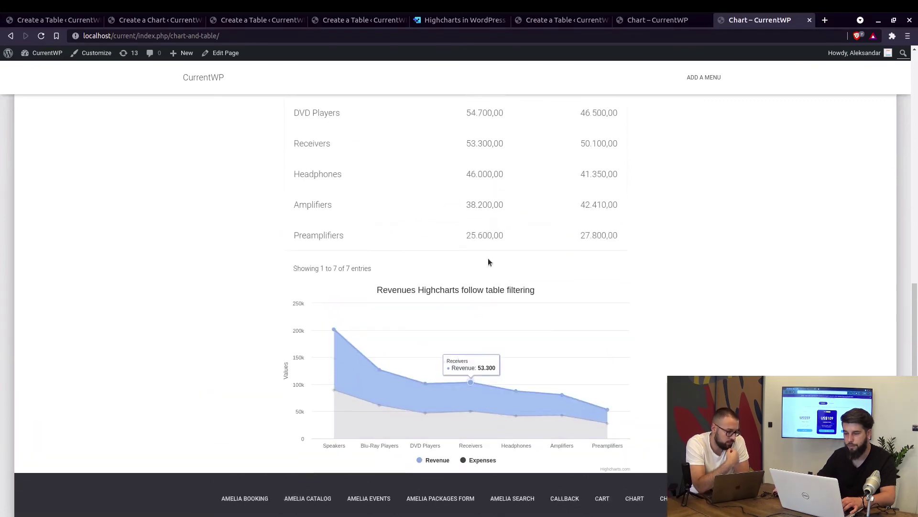
pyautogui.scroll(6, 517, 271)
pyautogui.scroll(-2, 354, 268)
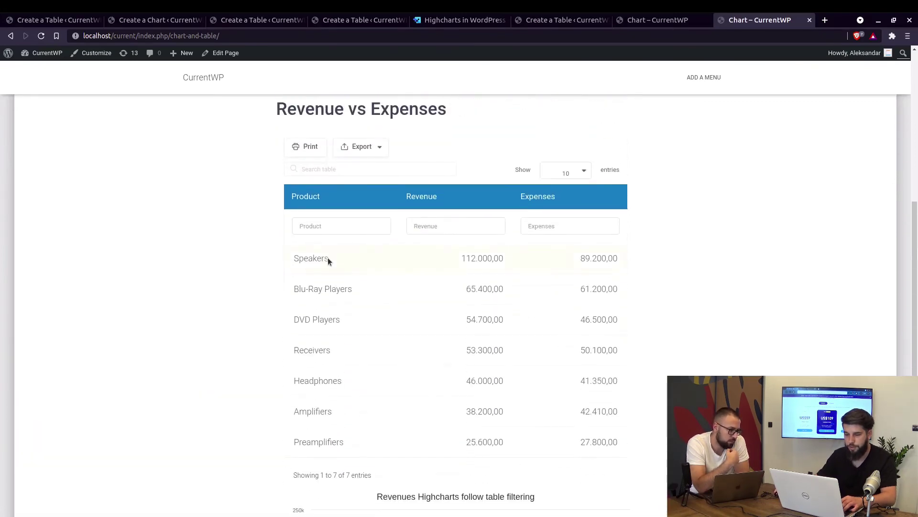
pyautogui.doubleClick(315, 379)
pyautogui.moveTo(315, 379); pyautogui.dragTo(330, 225)
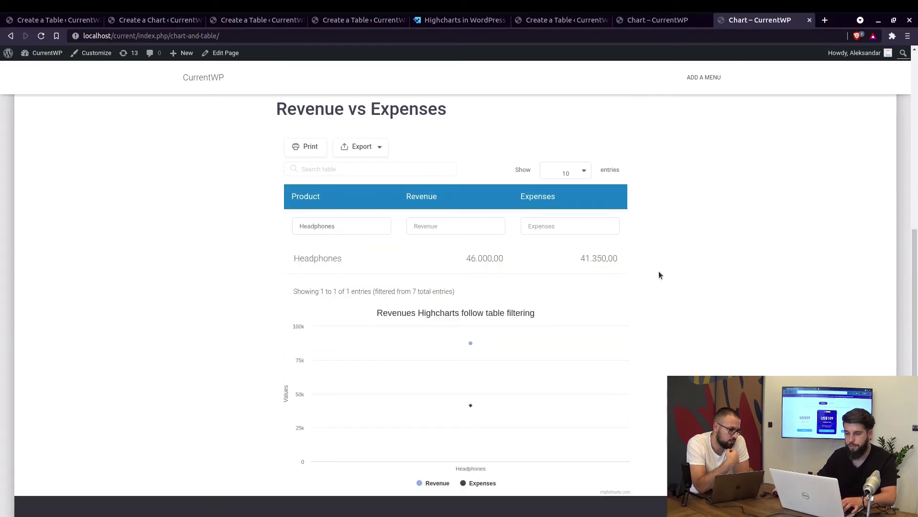
# Step: Review the filtered table and the area chart now showing only Headphones
pyautogui.scroll(-1, 672, 269)
pyautogui.moveTo(463, 365)
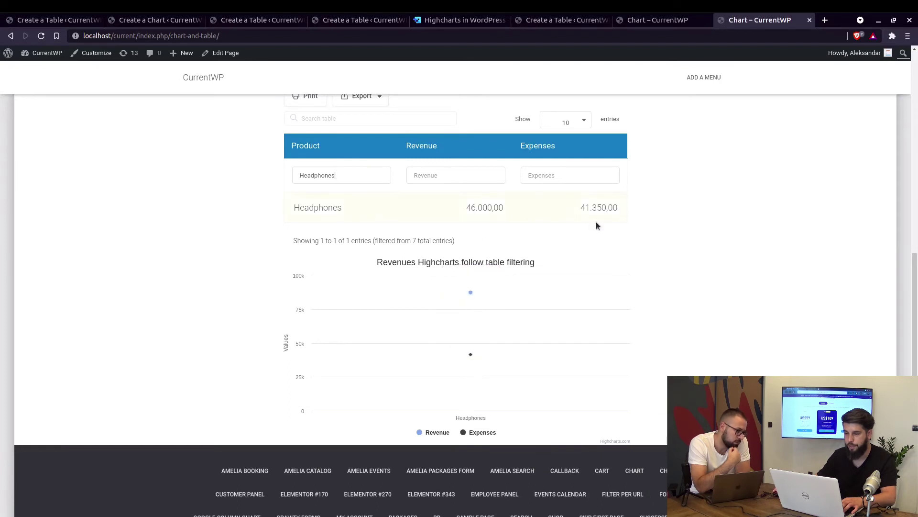
pyautogui.scroll(5, 596, 223)
pyautogui.moveTo(335, 164)
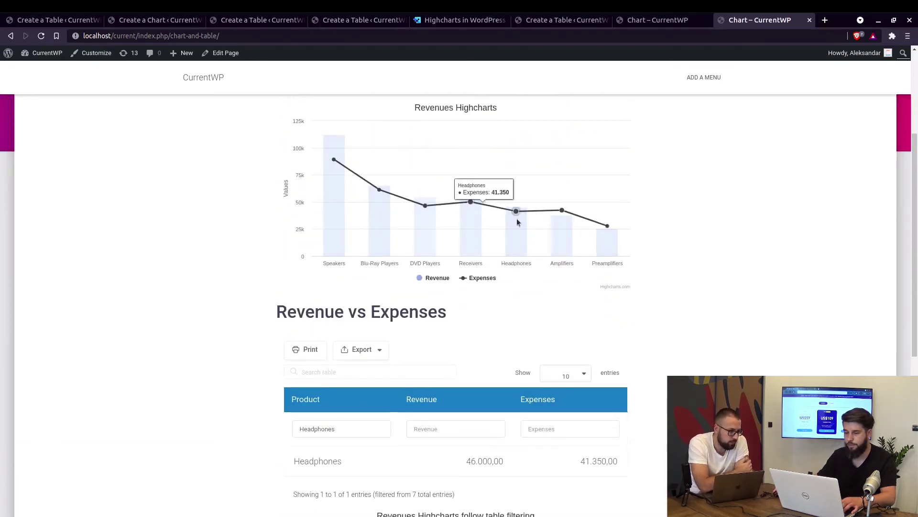
pyautogui.scroll(-5, 479, 278)
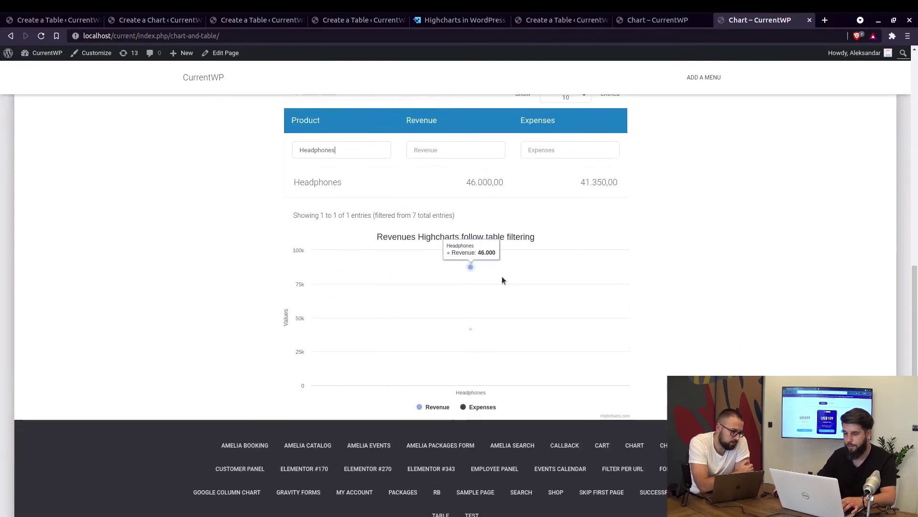
pyautogui.scroll(10, 502, 289)
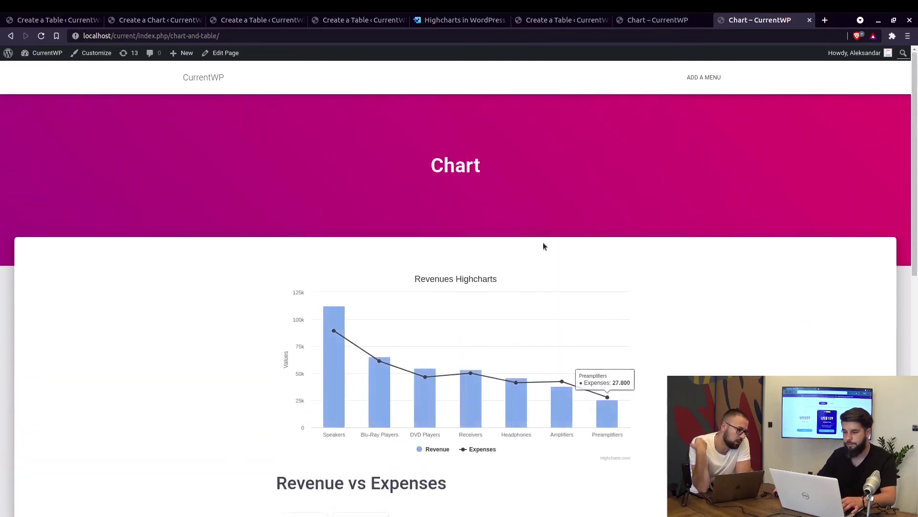
pyautogui.scroll(-2, 550, 268)
pyautogui.scroll(-2, 550, 274)
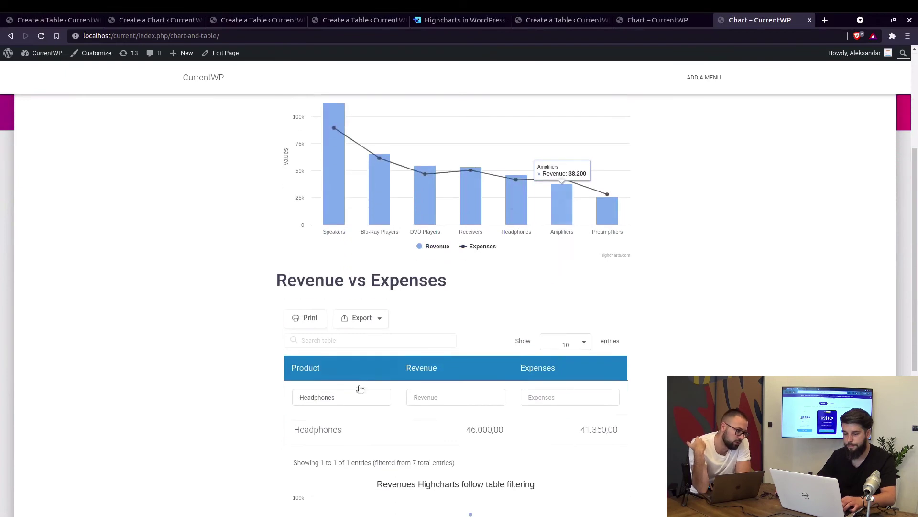
# Step: Clear the Headphones filter and sort the table ascending by Product
pyautogui.doubleClick(334, 398)
pyautogui.scroll(-5, 622, 373)
pyautogui.scroll(1, 335, 192)
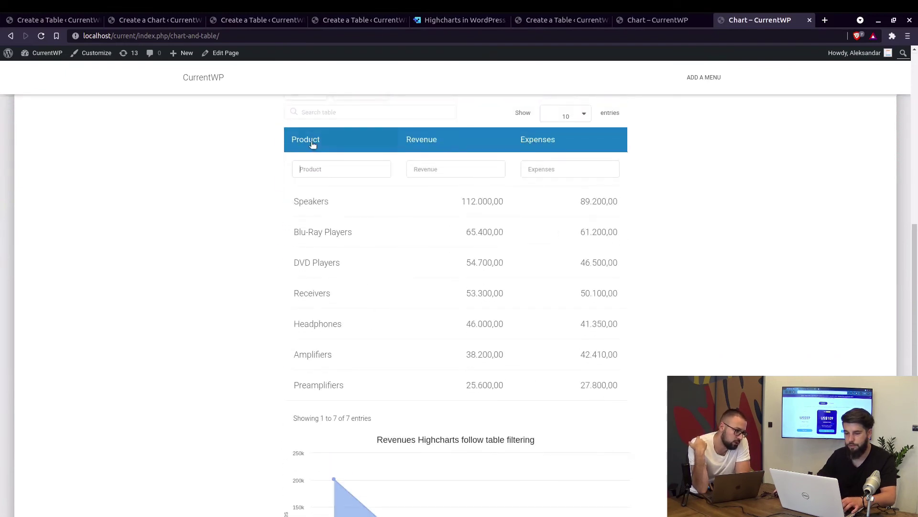
pyautogui.click(312, 144)
pyautogui.scroll(-2, 576, 280)
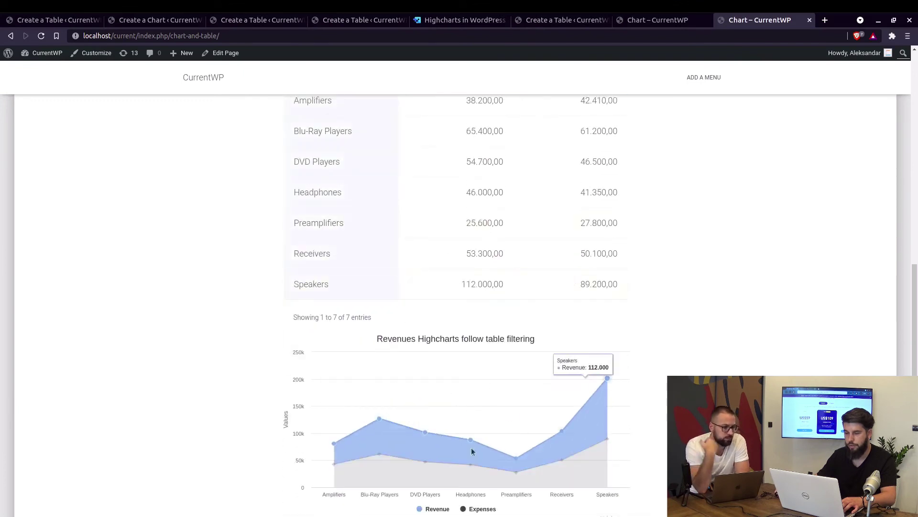
pyautogui.scroll(2, 397, 252)
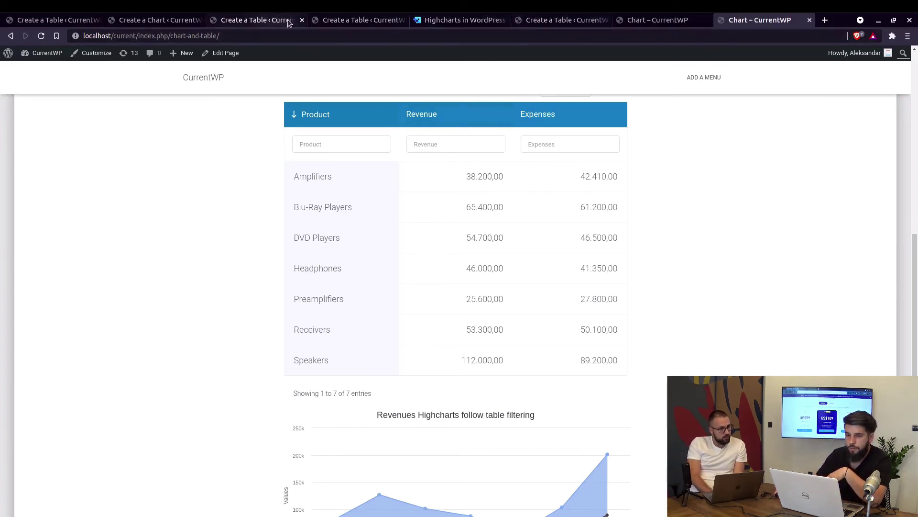
# Step: Go back to the chart wizard's formatting and preview step
pyautogui.click(157, 20)
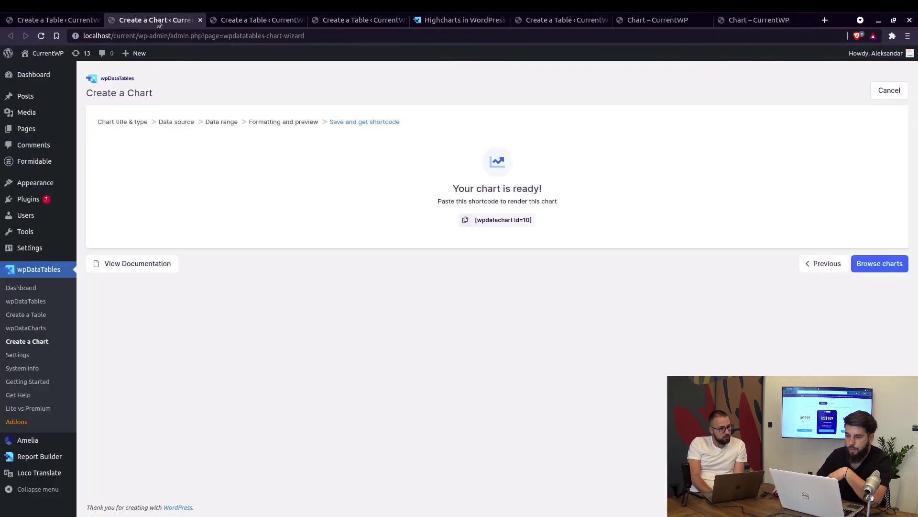
pyautogui.click(827, 264)
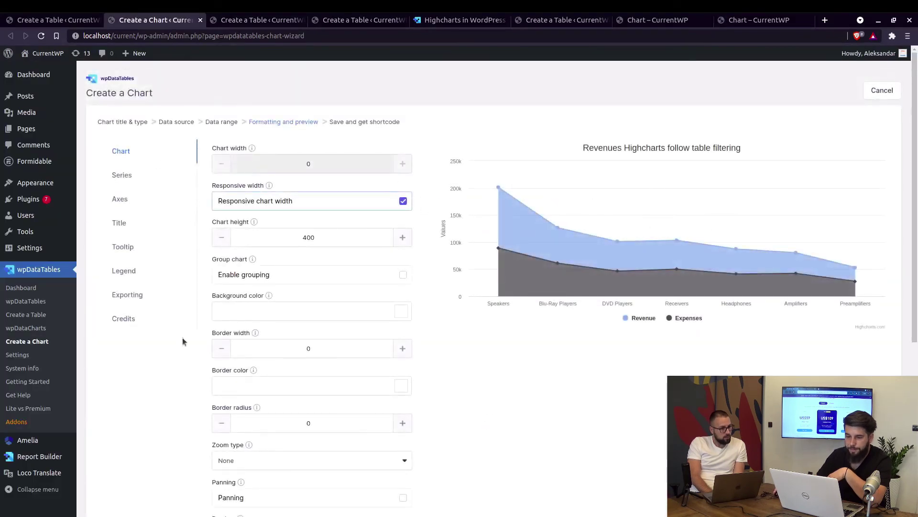
pyautogui.scroll(-3, 218, 322)
pyautogui.scroll(3, 266, 225)
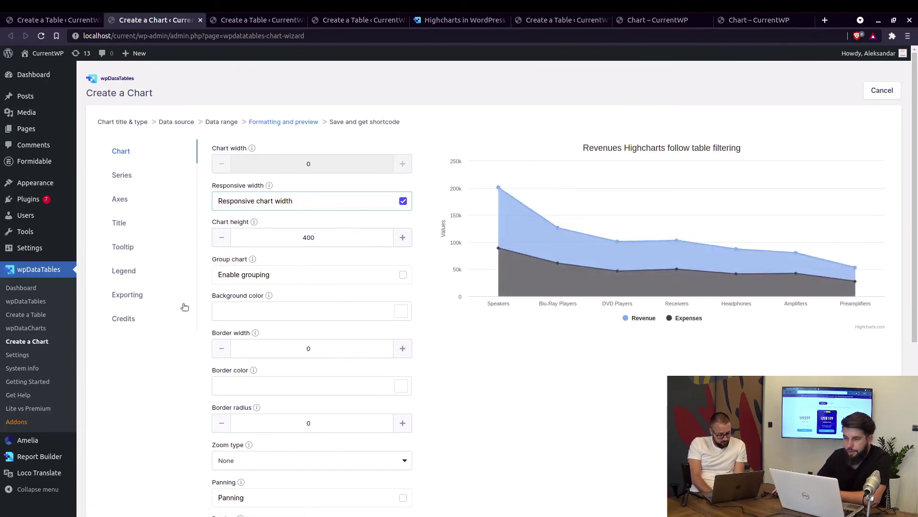
# Step: Expand 'Information for developers' in the Highcharts documentation sidebar
pyautogui.hotkey('ctrl', '5')
pyautogui.scroll(-2, 117, 271)
pyautogui.click(81, 372)
pyautogui.scroll(-2, 43, 306)
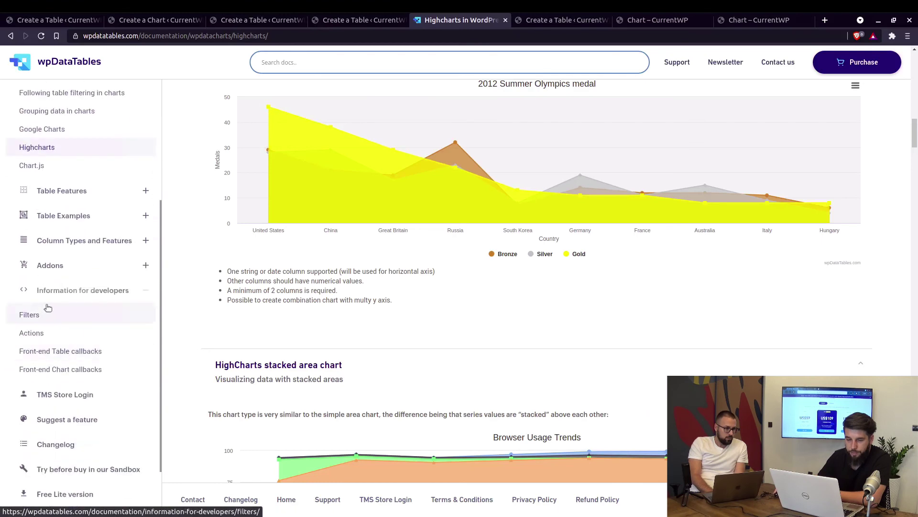
# Step: Browse the Front-end Chart callbacks examples, then go to the Support FAQ page
pyautogui.click(61, 369)
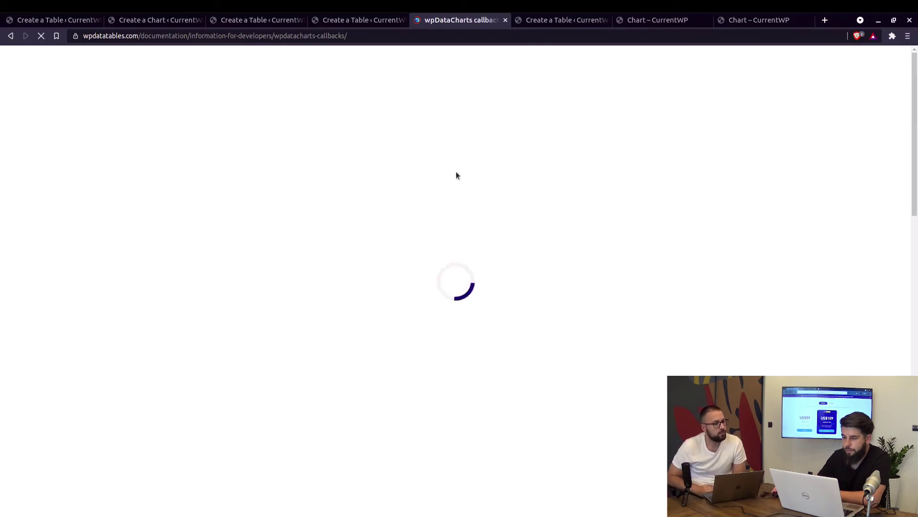
pyautogui.scroll(-9, 391, 280)
pyautogui.scroll(-4, 389, 281)
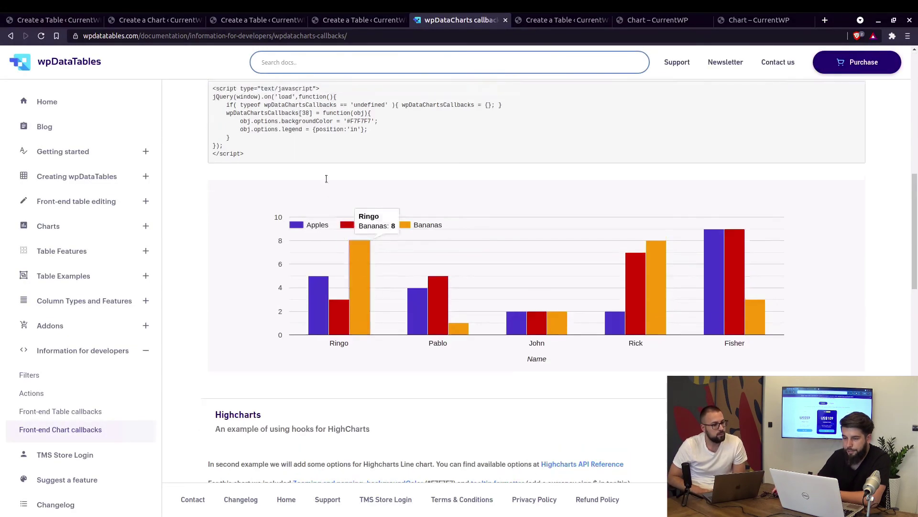
pyautogui.scroll(6, 386, 285)
pyautogui.scroll(-6, 316, 273)
pyautogui.scroll(-5, 321, 277)
pyautogui.scroll(-3, 67, 414)
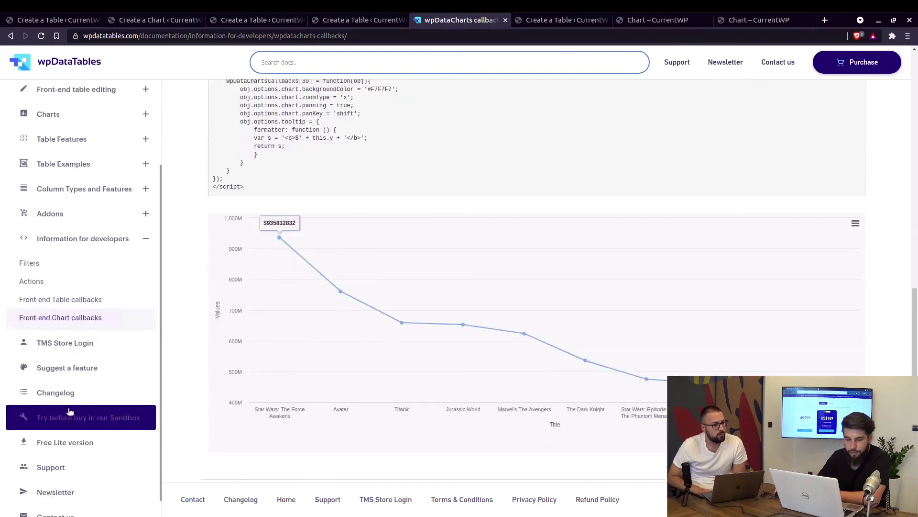
pyautogui.click(61, 446)
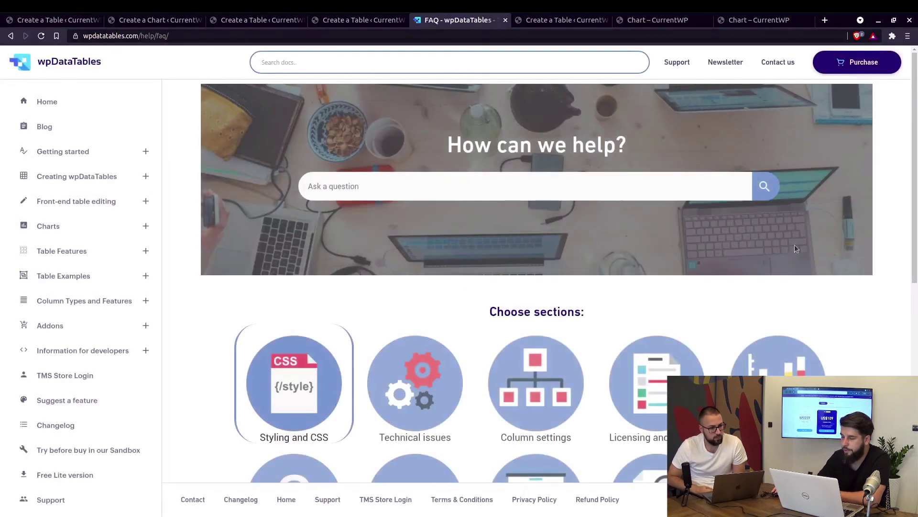
# Step: Expand the FAQ 'How to remove dataLabels and add legend on pie chart (highcharts)?' and review its script and example
pyautogui.scroll(-4, 796, 256)
pyautogui.scroll(-5, 773, 287)
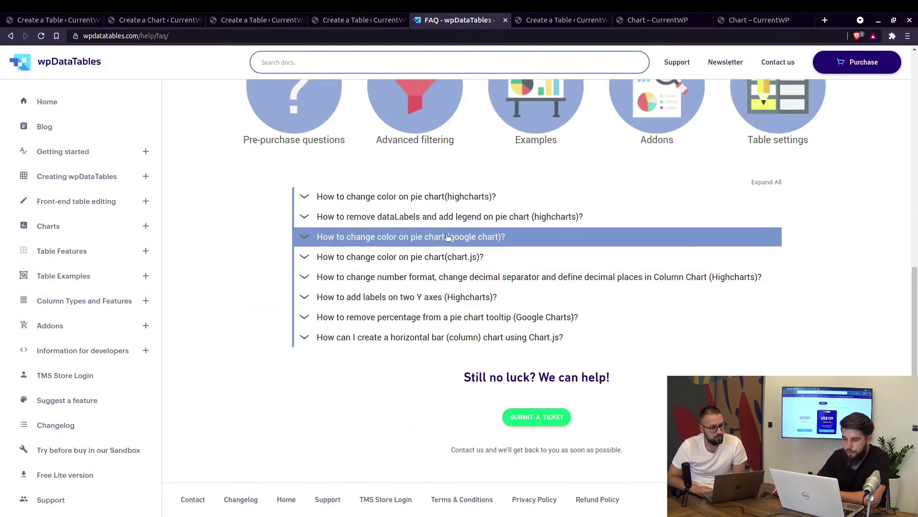
pyautogui.click(513, 219)
pyautogui.scroll(-4, 463, 244)
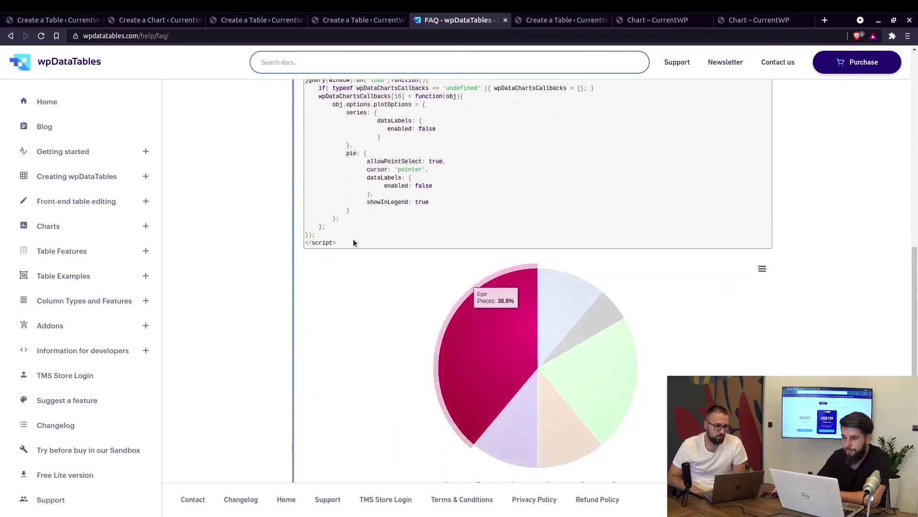
pyautogui.scroll(2, 372, 176)
pyautogui.scroll(-1, 431, 295)
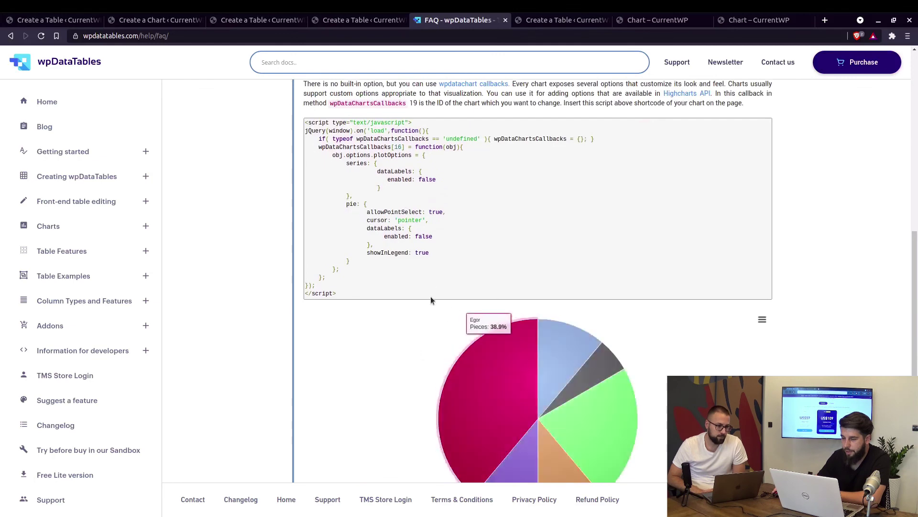
pyautogui.scroll(-3, 400, 240)
pyautogui.scroll(-1, 400, 239)
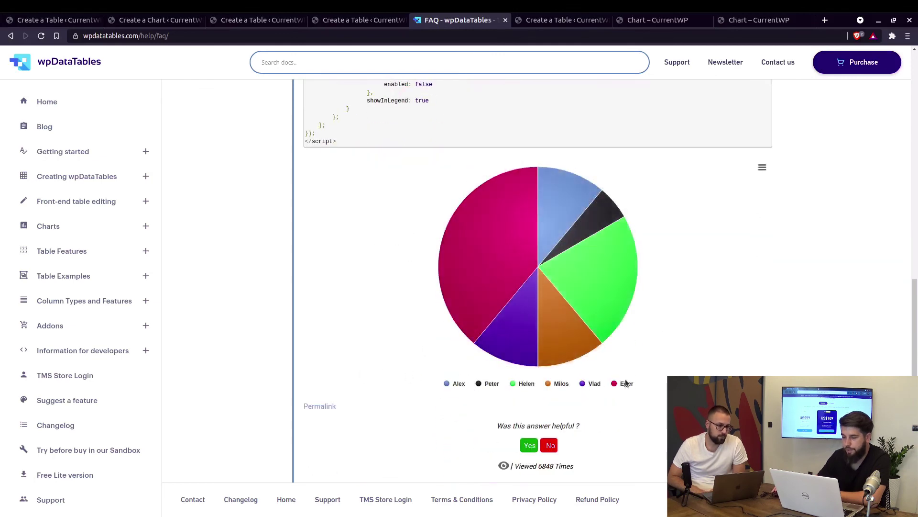
pyautogui.scroll(3, 432, 202)
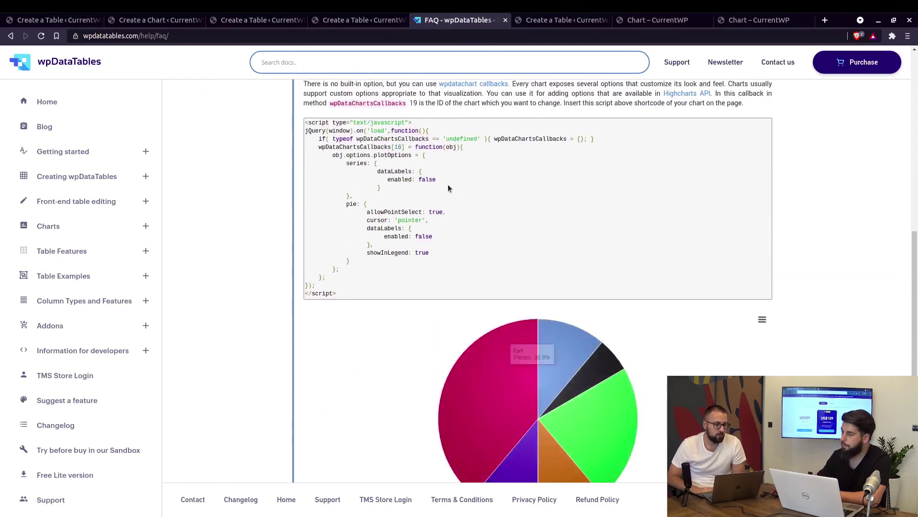